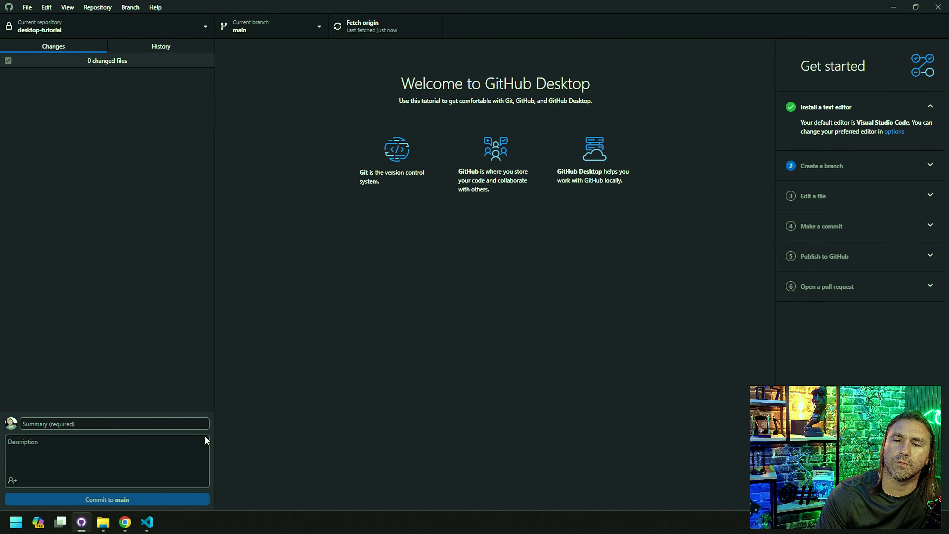
Step: Switch to Chrome, reload the desktop-tutorial repository page and review the changes in its Teste 1 commit
left_click(126, 522)
left_click(46, 31)
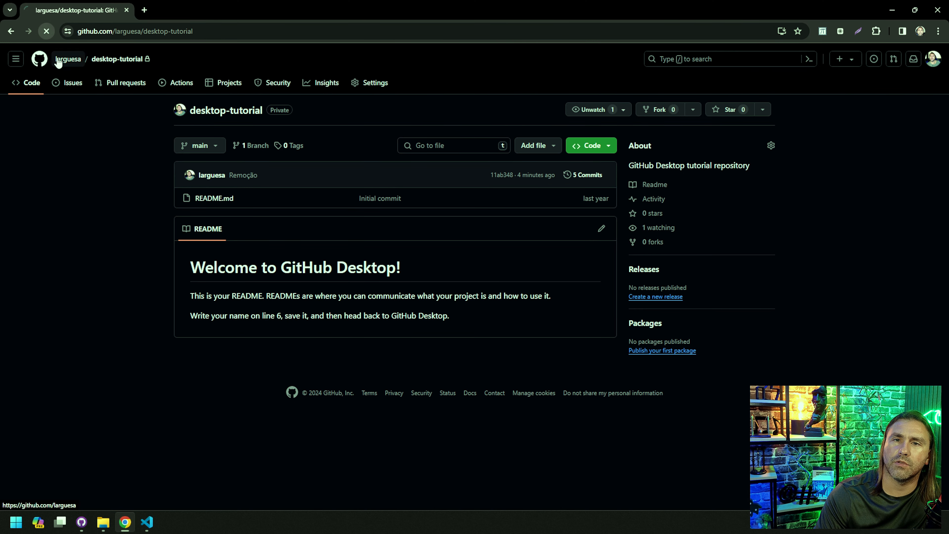
mouse_move(241, 177)
left_click(248, 176)
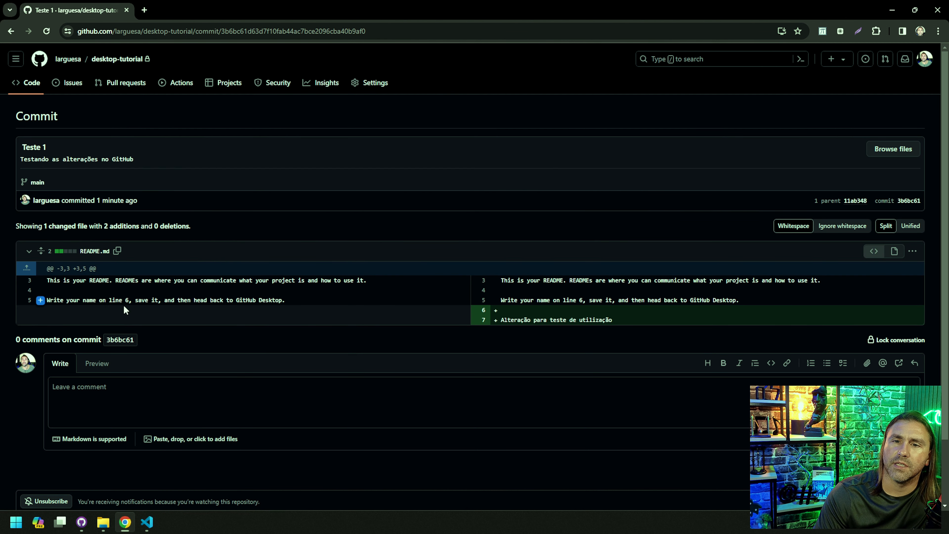
left_click(117, 59)
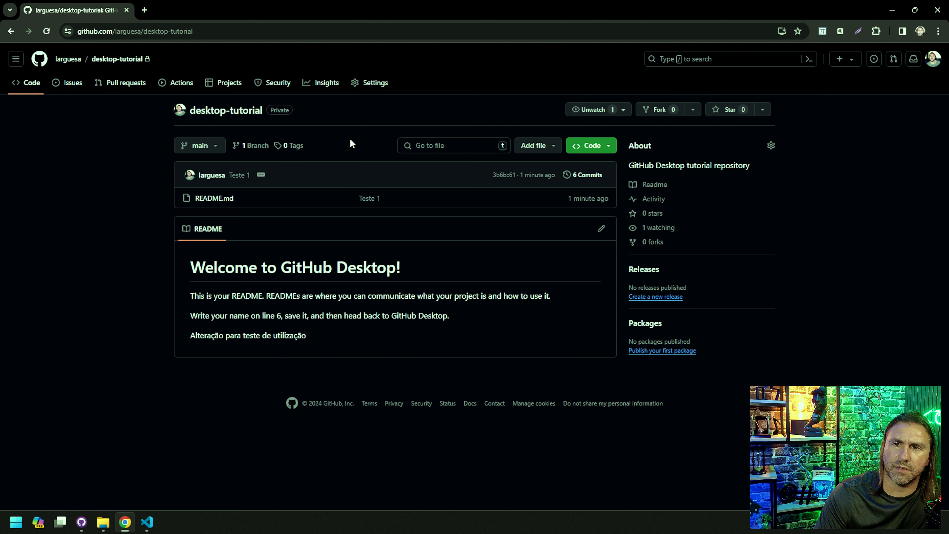
mouse_move(324, 334)
left_mouse_down()
mouse_move(196, 340)
mouse_move(190, 294)
mouse_move(194, 338)
mouse_move(345, 344)
mouse_move(155, 267)
mouse_move(261, 337)
mouse_move(325, 341)
left_mouse_up()
Step: Switch to File Explorer and create a text document named Arquivo.txt in the desktop-tutorial folder
left_click(112, 527)
left_click(269, 162)
right_click(270, 163)
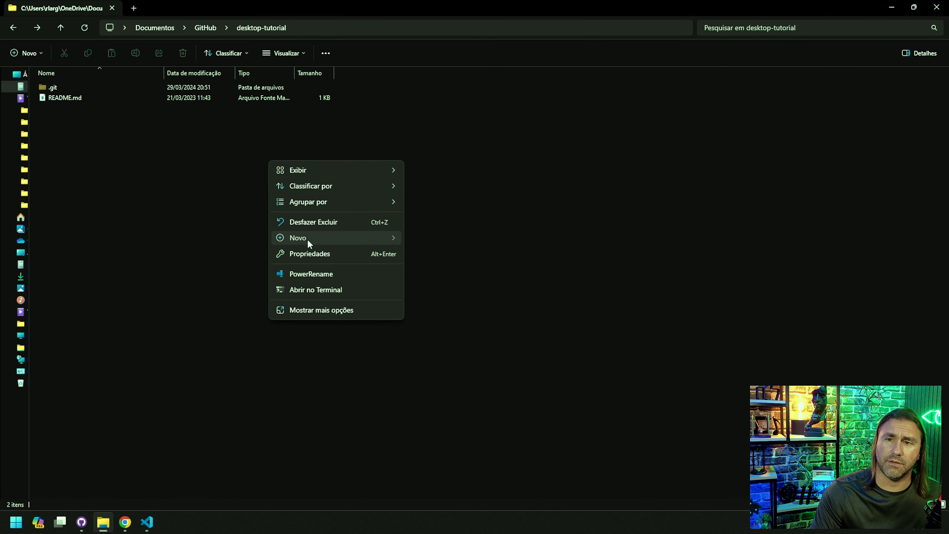
mouse_move(307, 239)
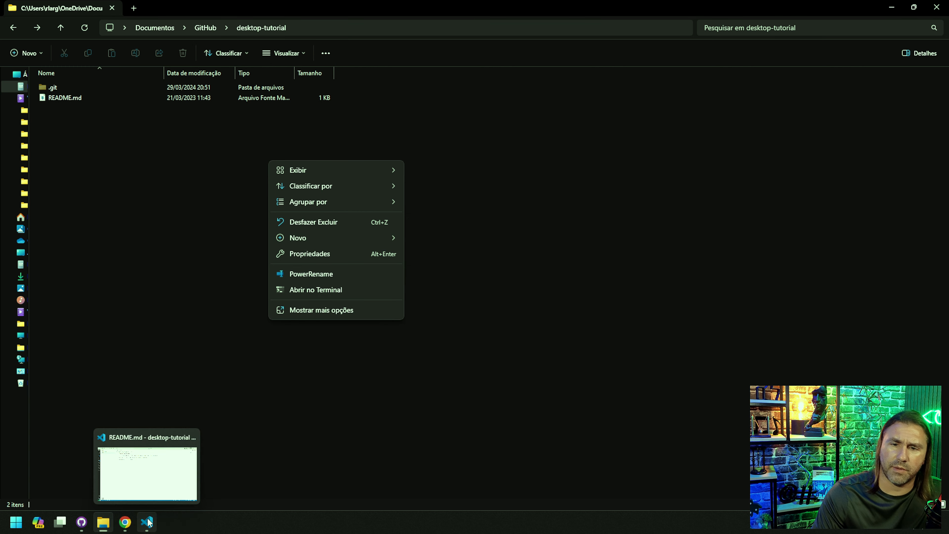
mouse_move(343, 234)
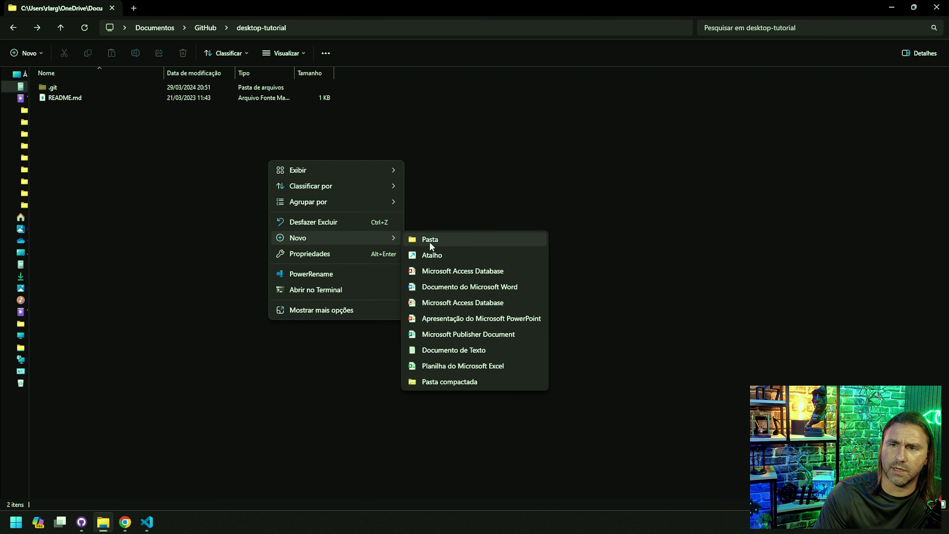
left_click(462, 351)
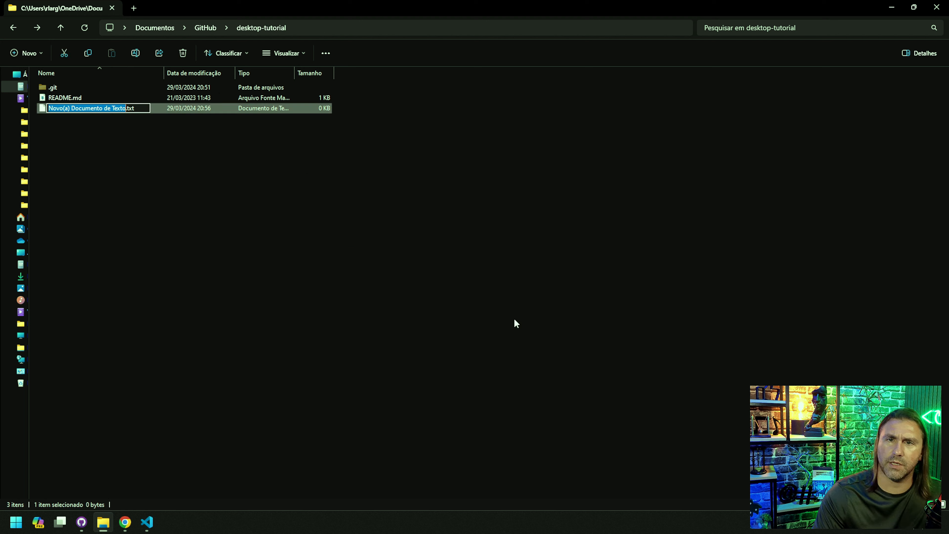
type("Arquivo")
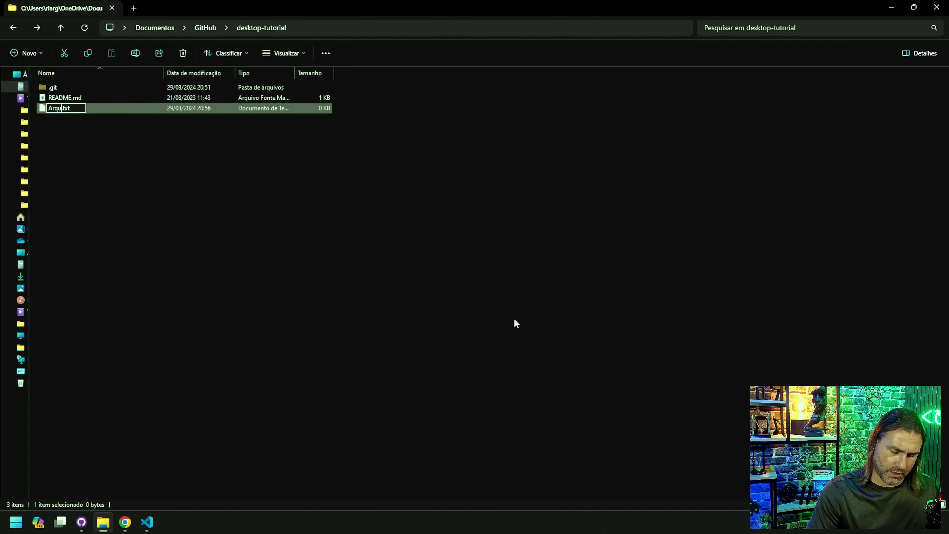
key("Return")
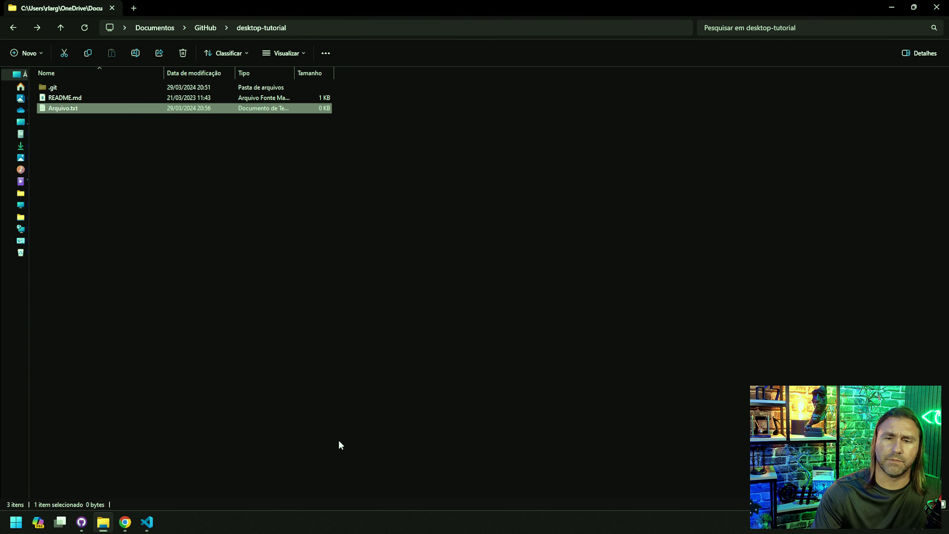
Step: Switch to Visual Studio Code, write "Eureka!" in Arquivo.txt and save the file
left_click(147, 523)
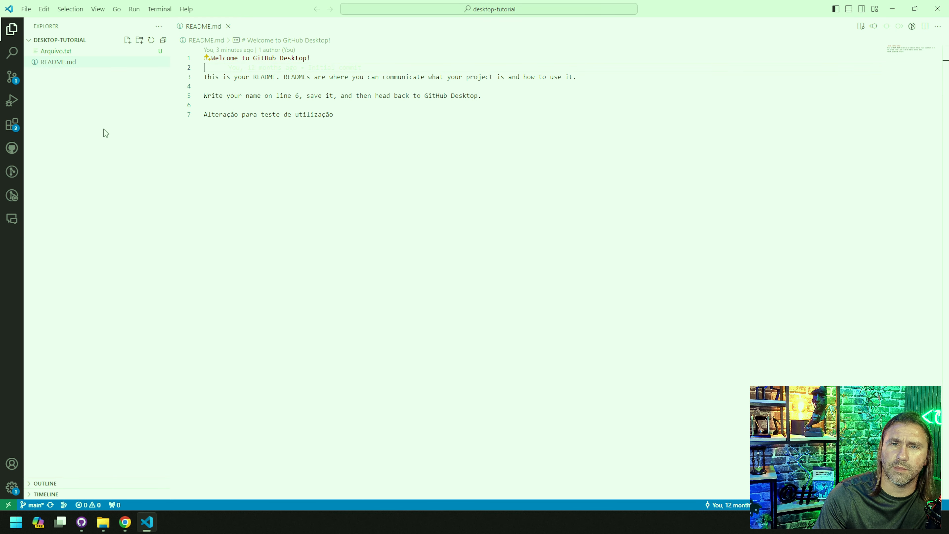
left_click(64, 51)
left_click(420, 172)
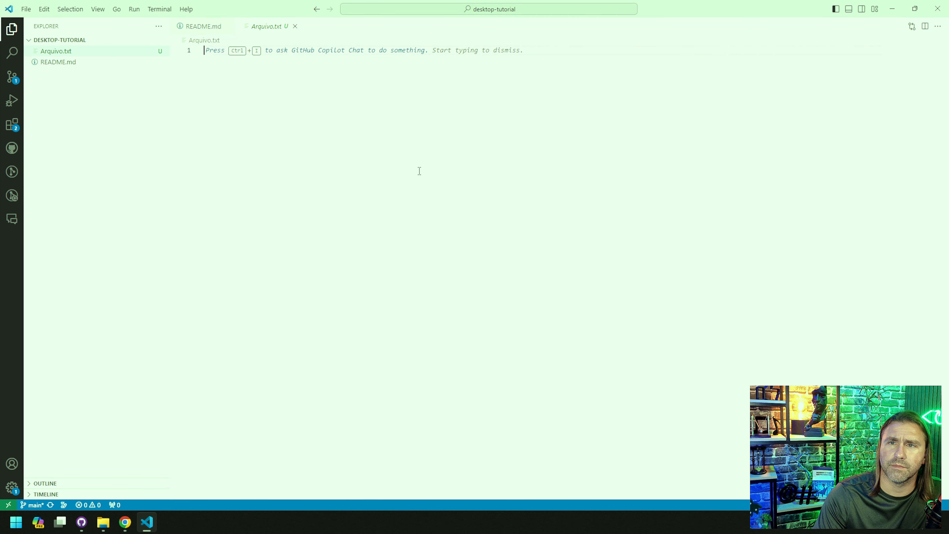
type("Eureka!")
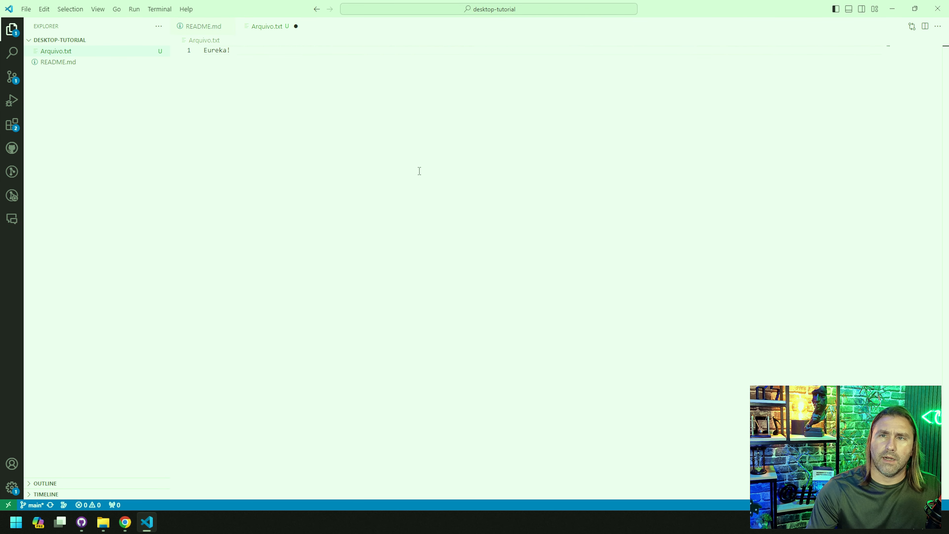
key("ctrl+s")
Step: Switch to GitHub Desktop and commit Arquivo.txt to main with the summary "Inclusão de arquivo"
left_click(81, 523)
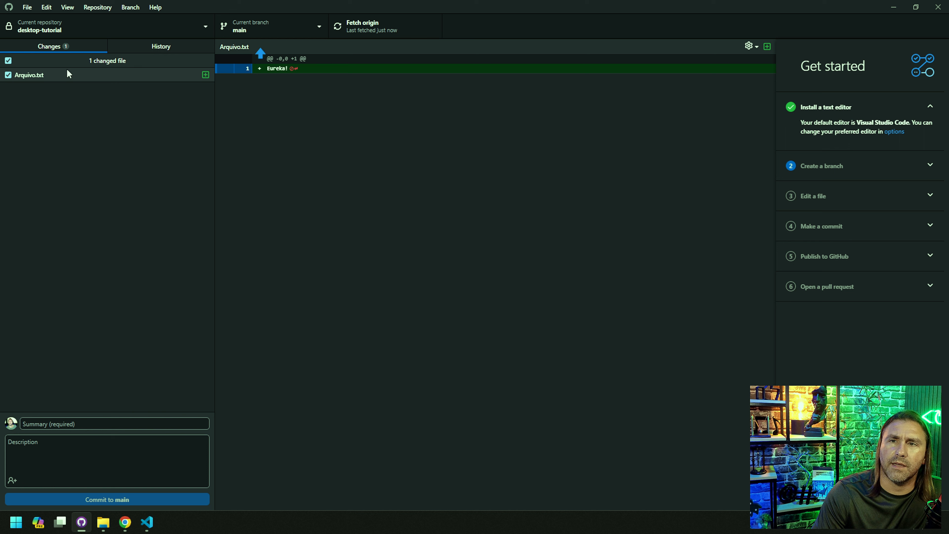
left_click(64, 420)
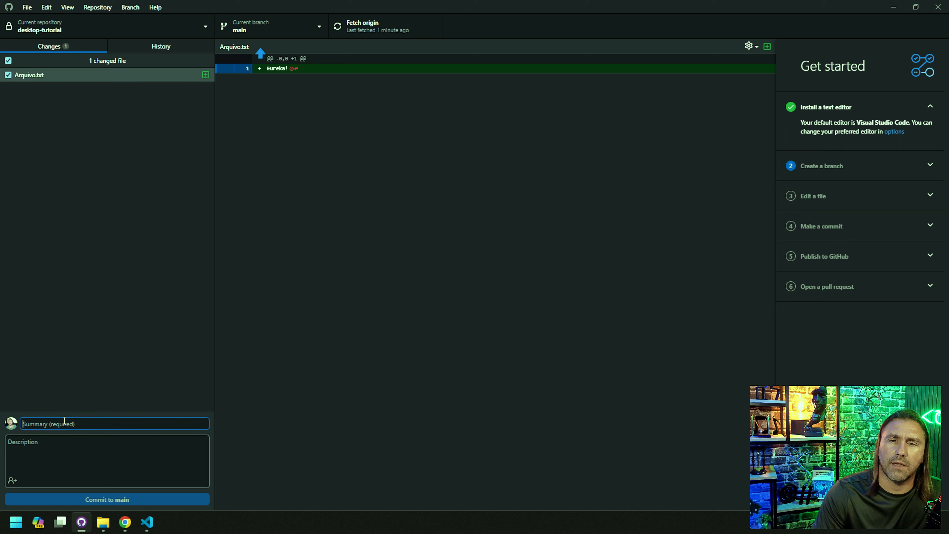
type("Inclusão de arquivo")
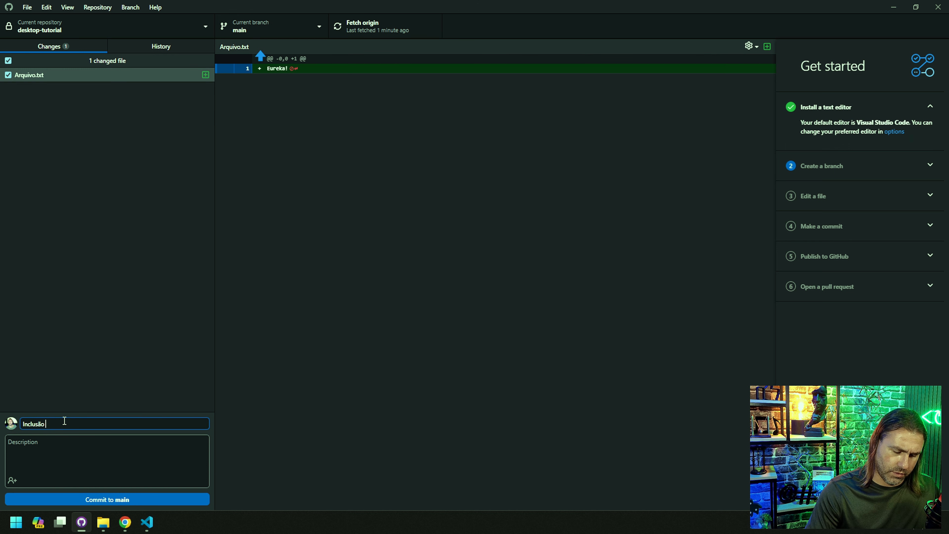
left_click(104, 499)
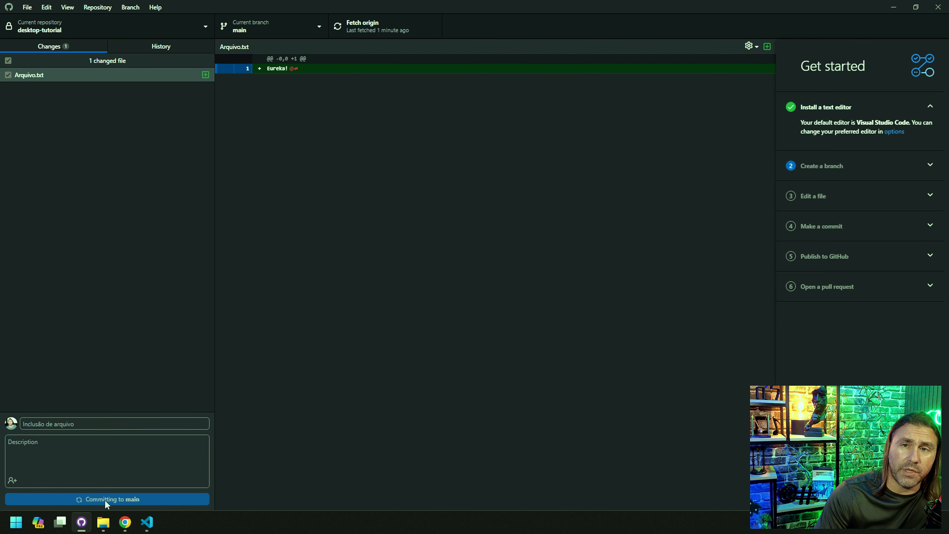
Step: Switch to Chrome, reload the desktop-tutorial repository page and inspect the contents of Arquivo.txt
left_click(125, 523)
left_click(51, 32)
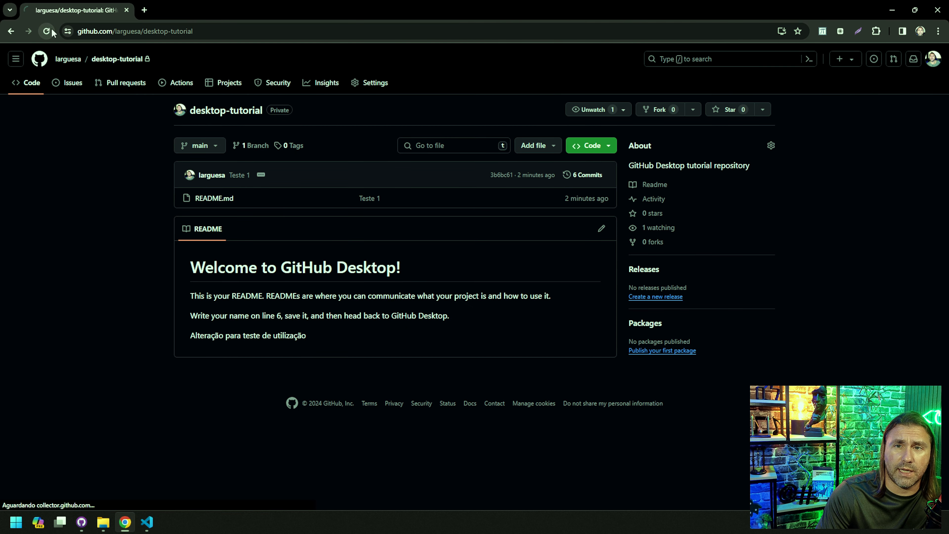
left_click(45, 32)
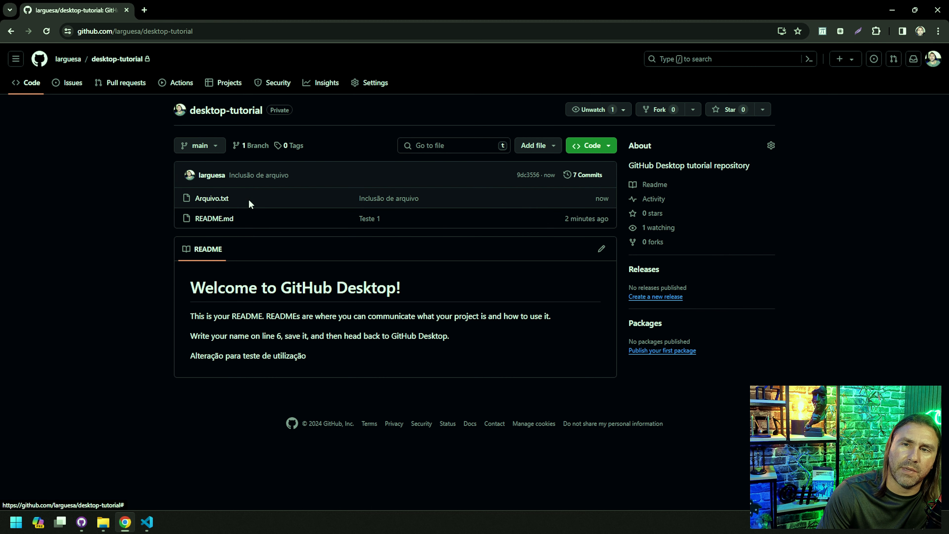
left_click(202, 197)
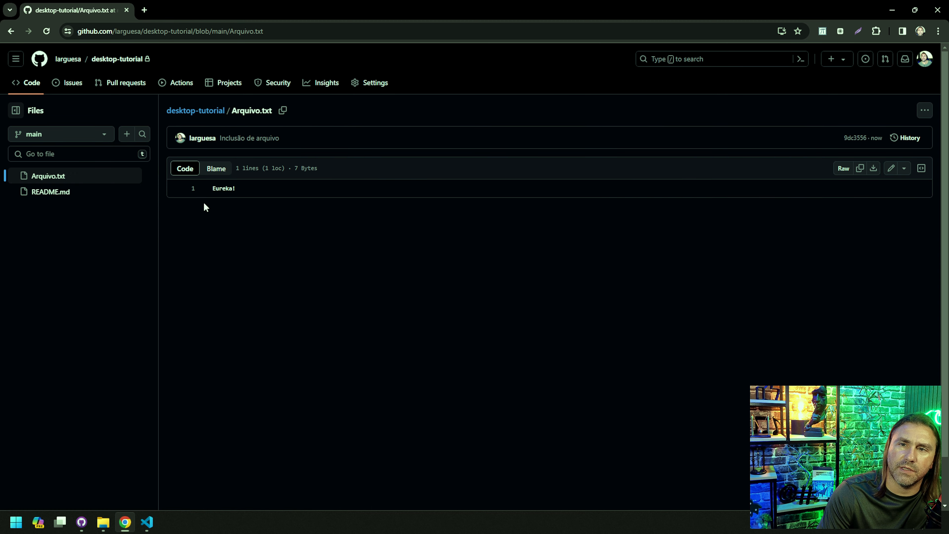
left_click(22, 83)
Step: Return to GitHub Desktop and start a new repository with the name repo-teste-reprogramando
left_click(894, 6)
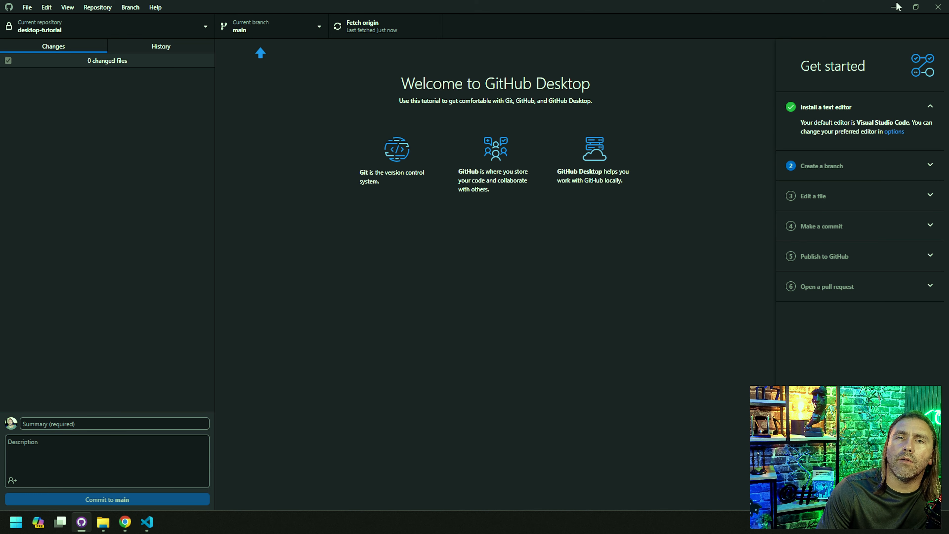
left_click(55, 31)
left_click(54, 29)
left_click(27, 9)
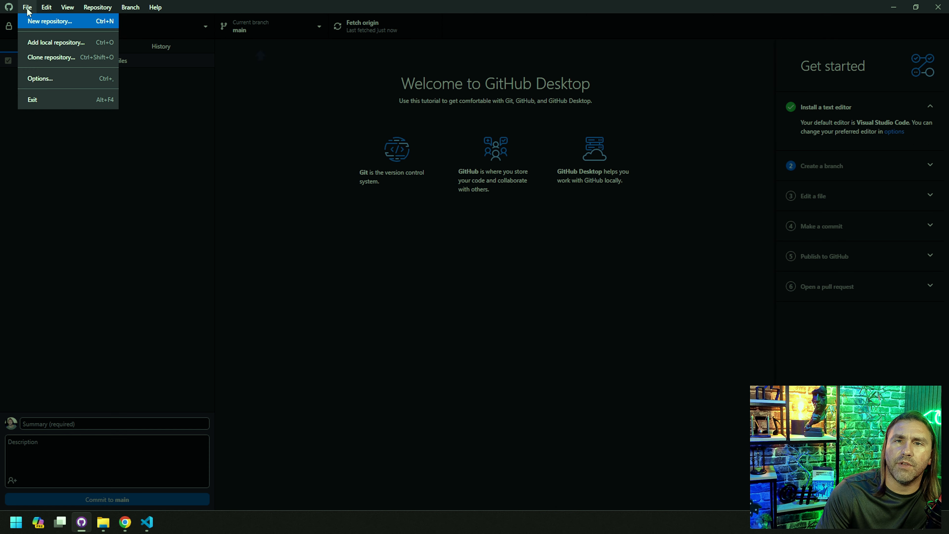
left_click(55, 22)
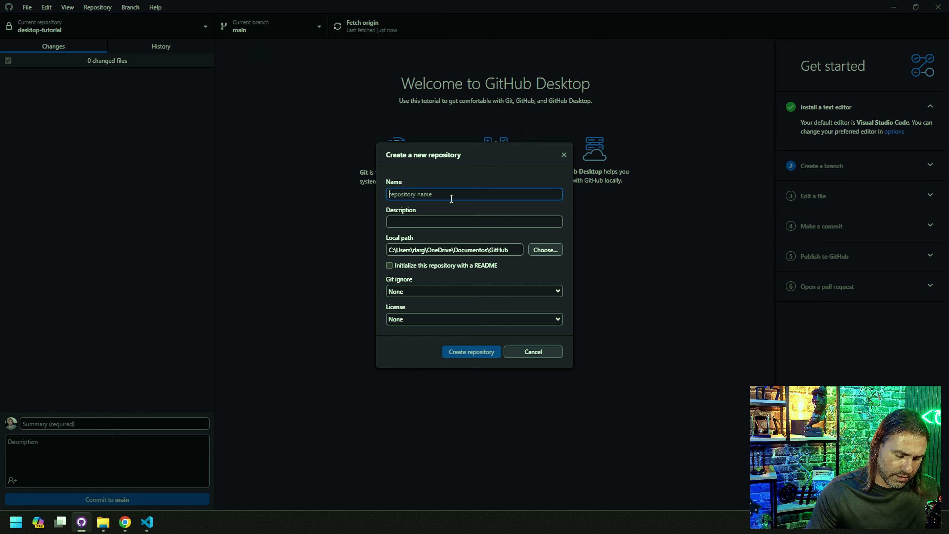
type("repo-te")
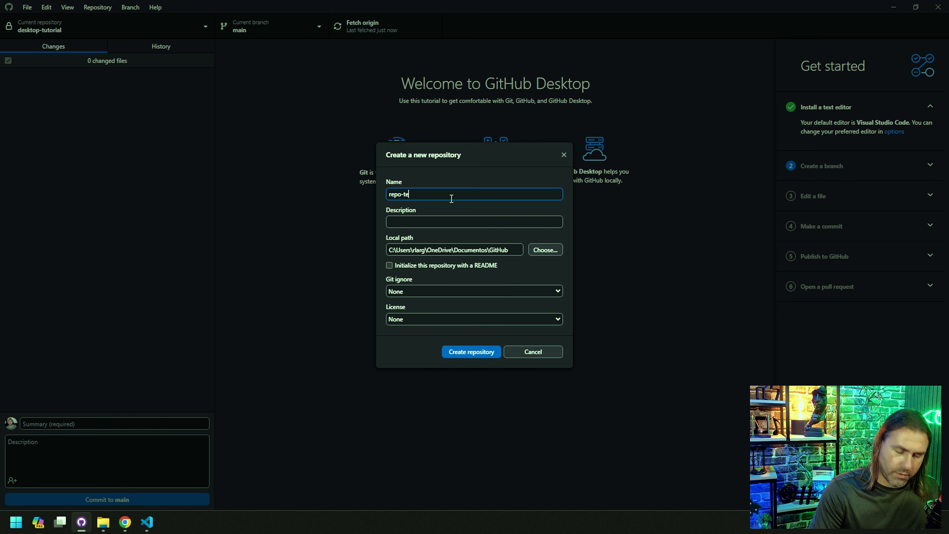
type("ste-reprogra")
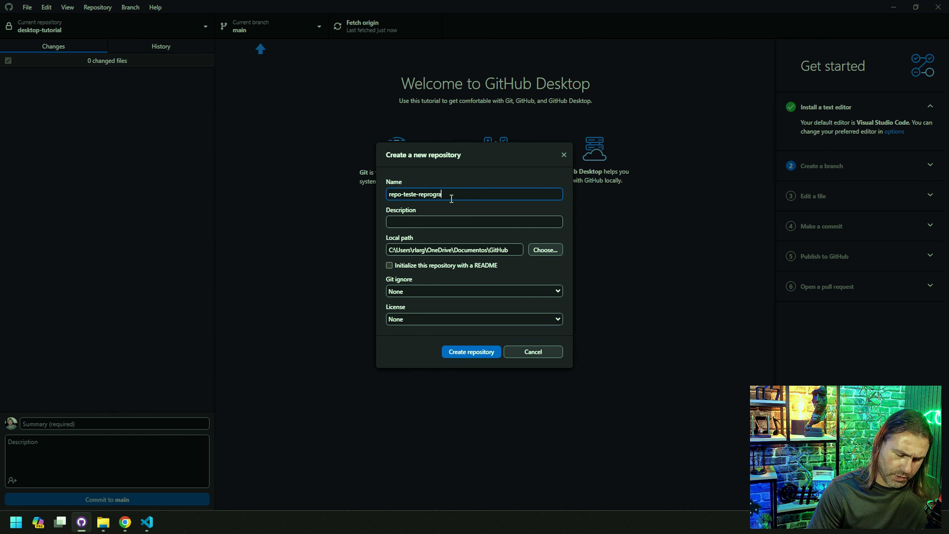
type("mando")
Step: Enable initializing the new repository with a README, leaving its description empty
left_click(449, 221)
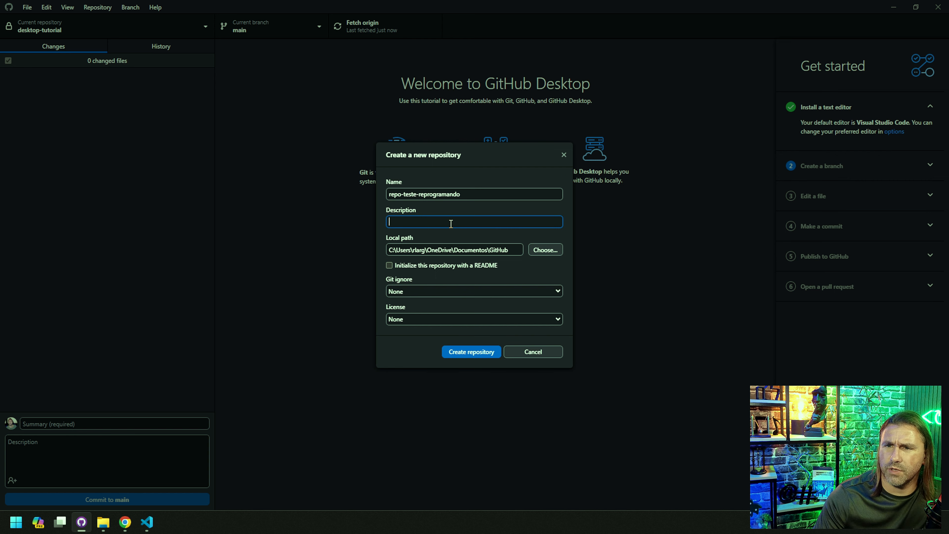
left_click(447, 291)
left_click(448, 290)
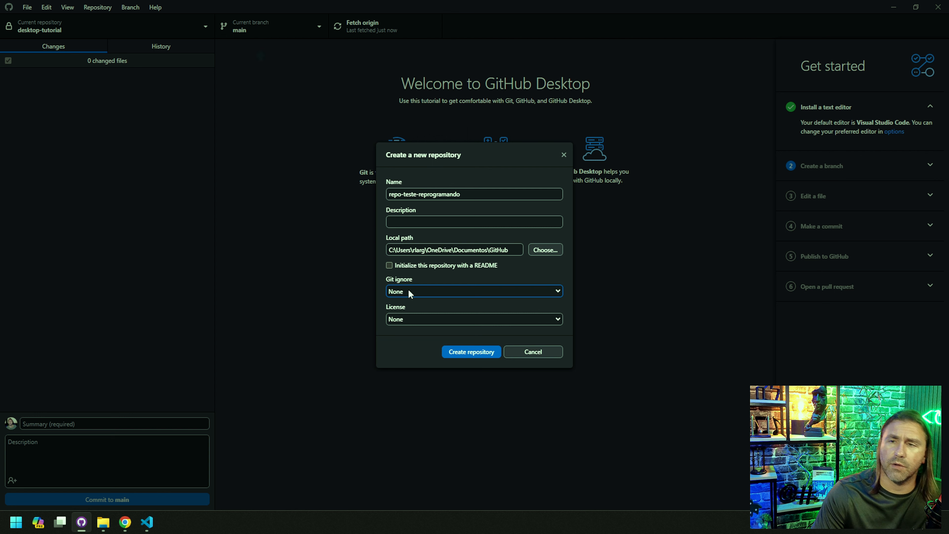
left_click(437, 195)
left_click(445, 221)
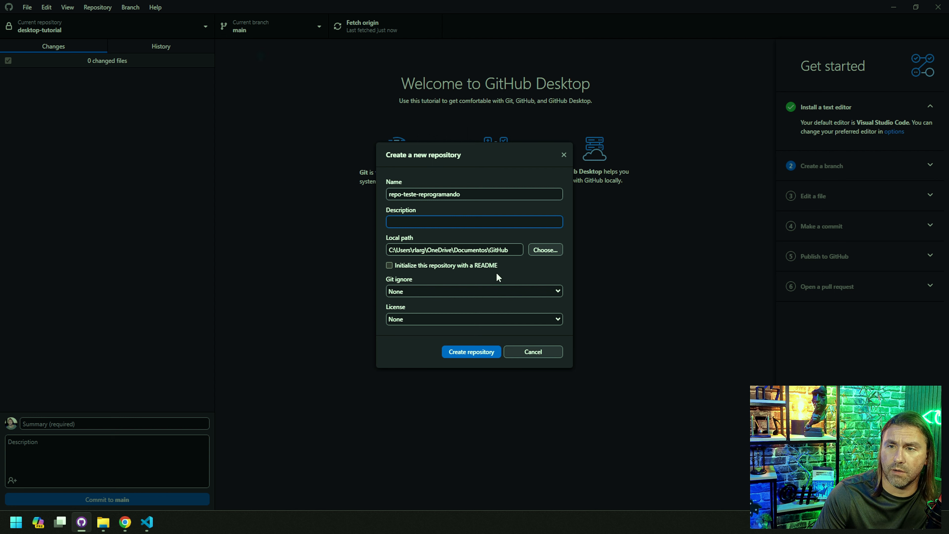
left_click(386, 265)
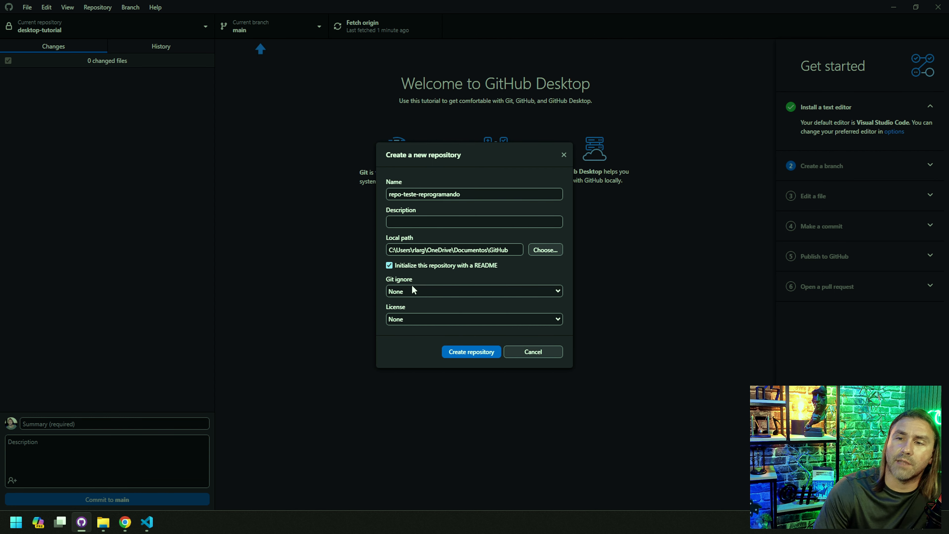
Step: Try the Java template for the new repository's Git ignore, and set the option back to None
left_click(417, 291)
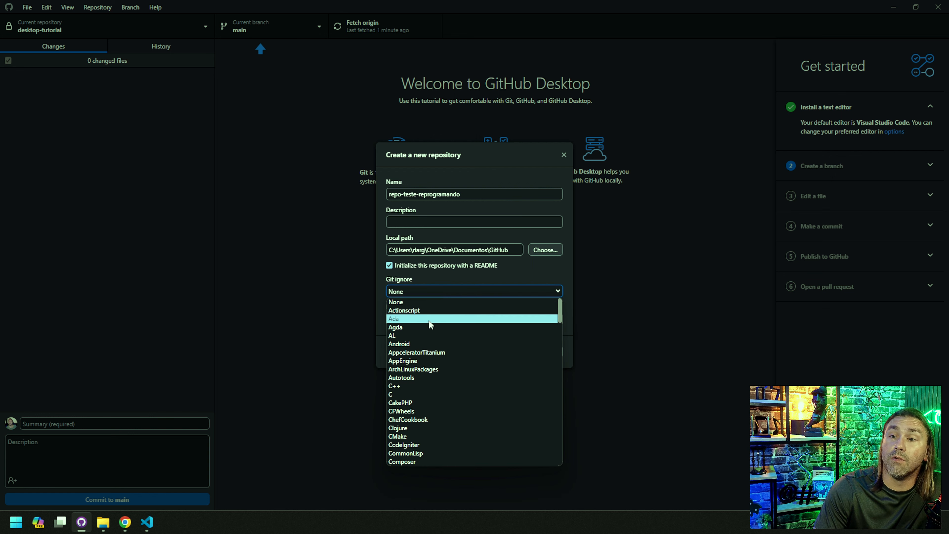
scroll(434, 336, "down", 10)
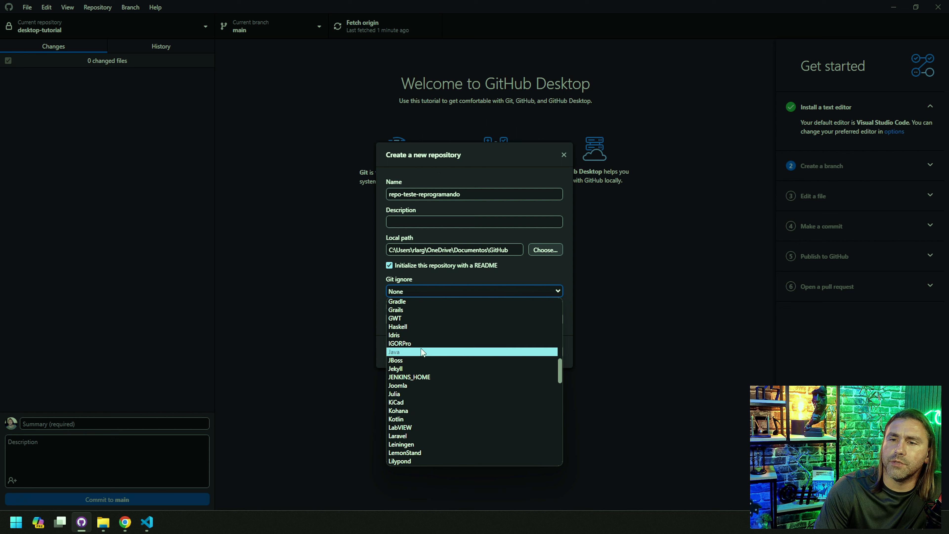
left_click(419, 356)
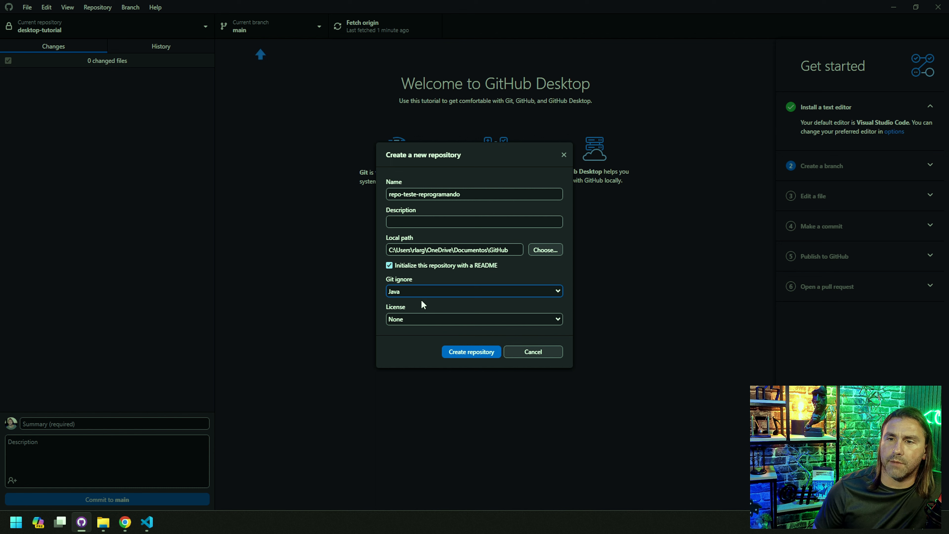
left_click(437, 290)
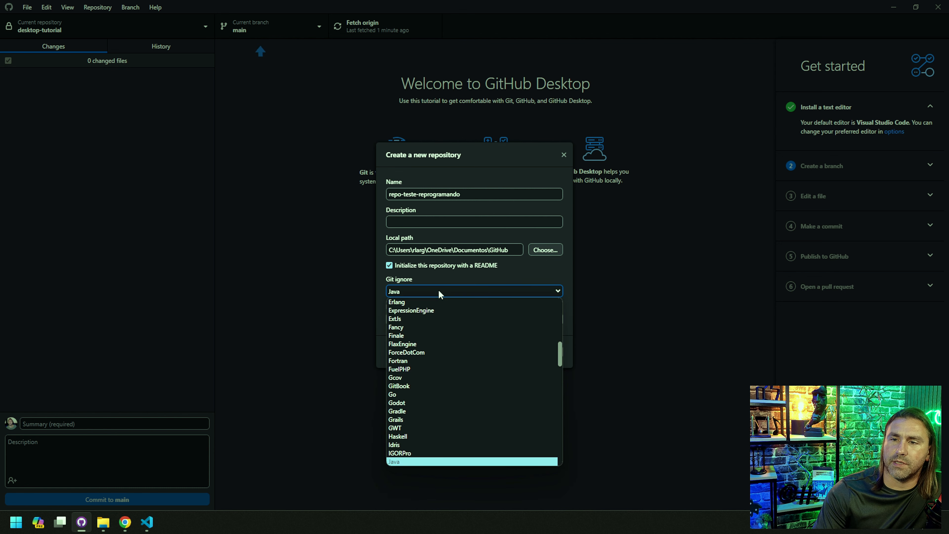
left_click(432, 464)
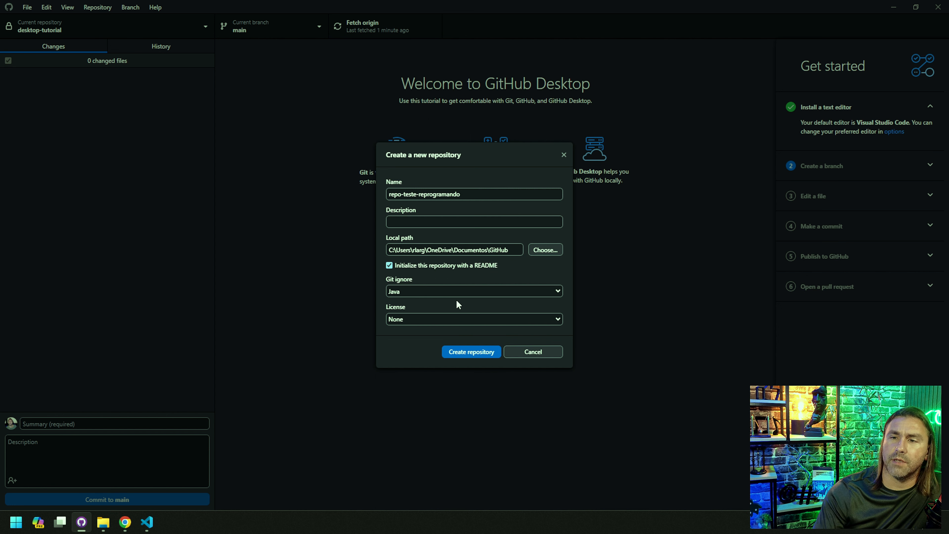
left_click(458, 294)
scroll(472, 311, "up", 3)
left_click(474, 302)
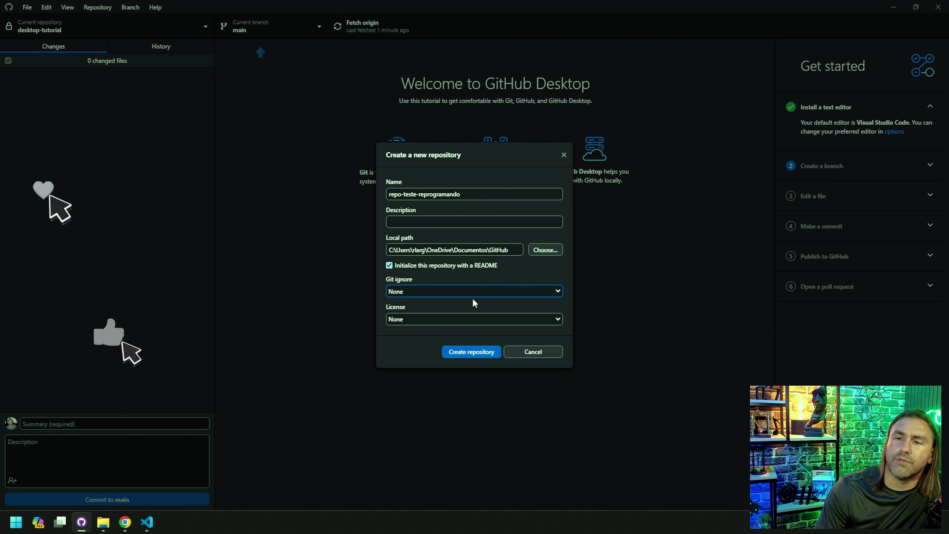
Step: Choose the MIT License for the new repository and create it
left_click(440, 324)
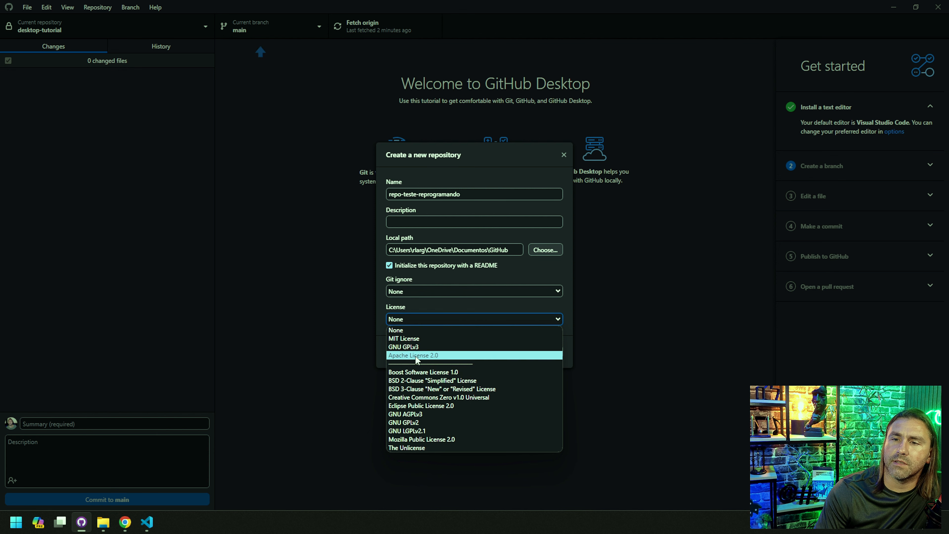
left_click(418, 339)
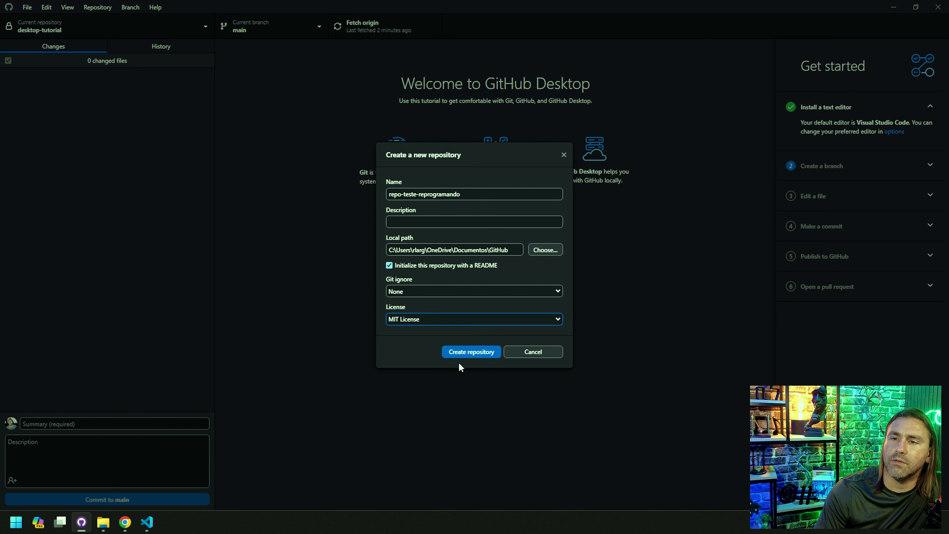
left_click(486, 352)
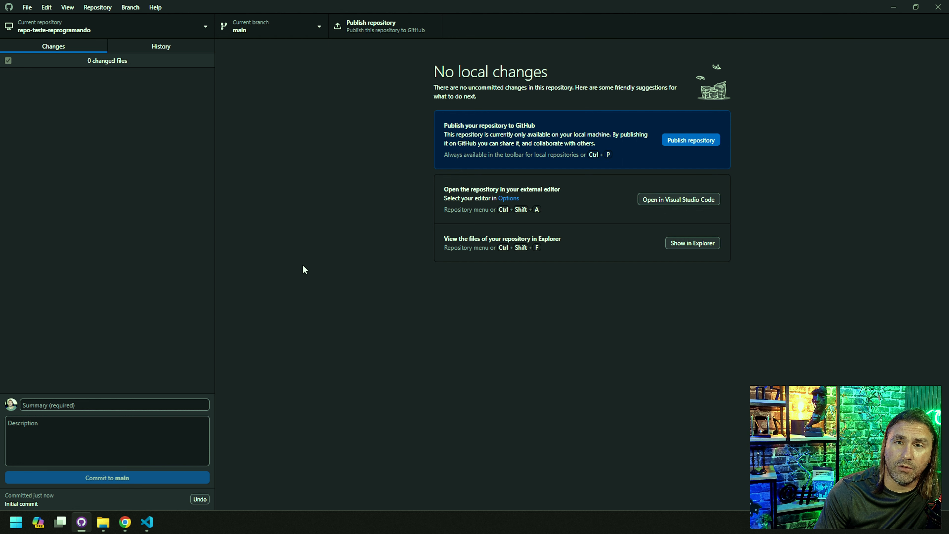
Step: Show the new repository's folder in File Explorer, inspect its files and full path, and return to GitHub Desktop
left_click(98, 7)
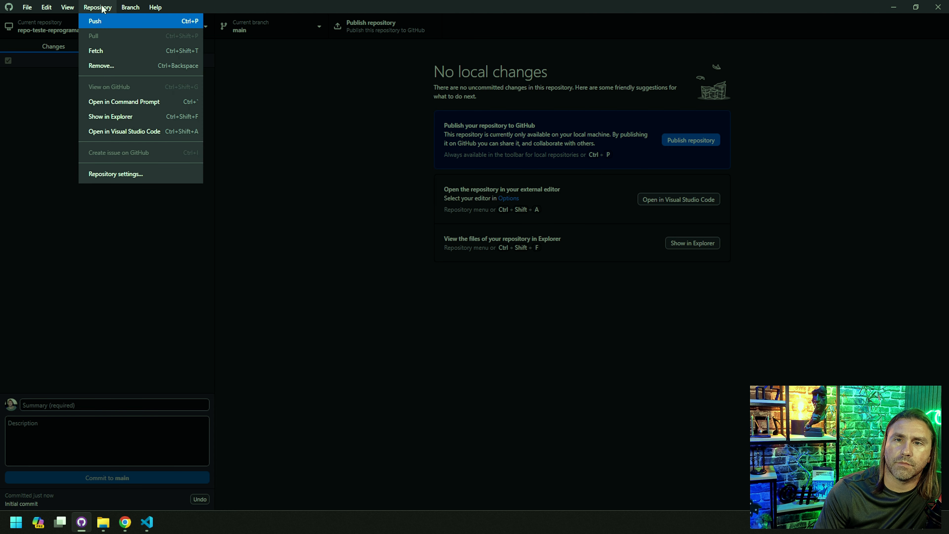
left_click(121, 118)
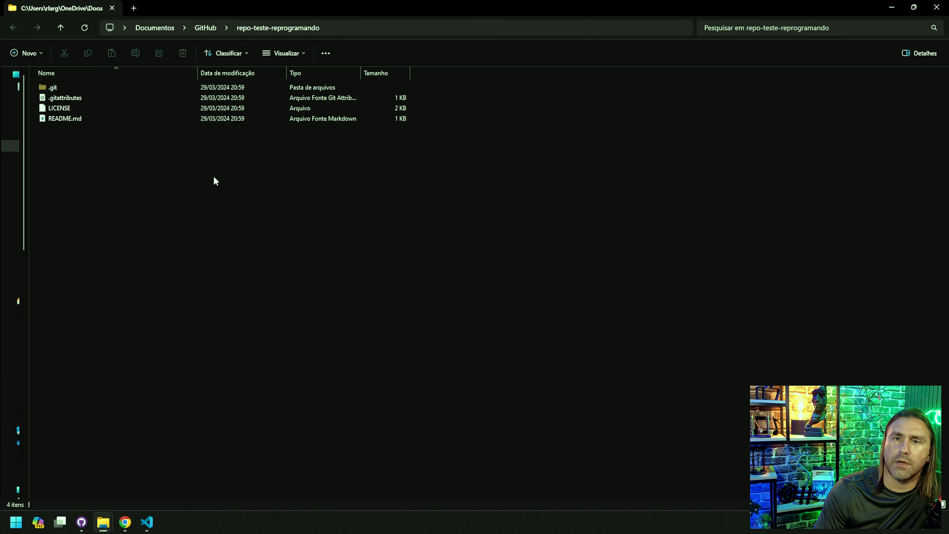
left_click(361, 28)
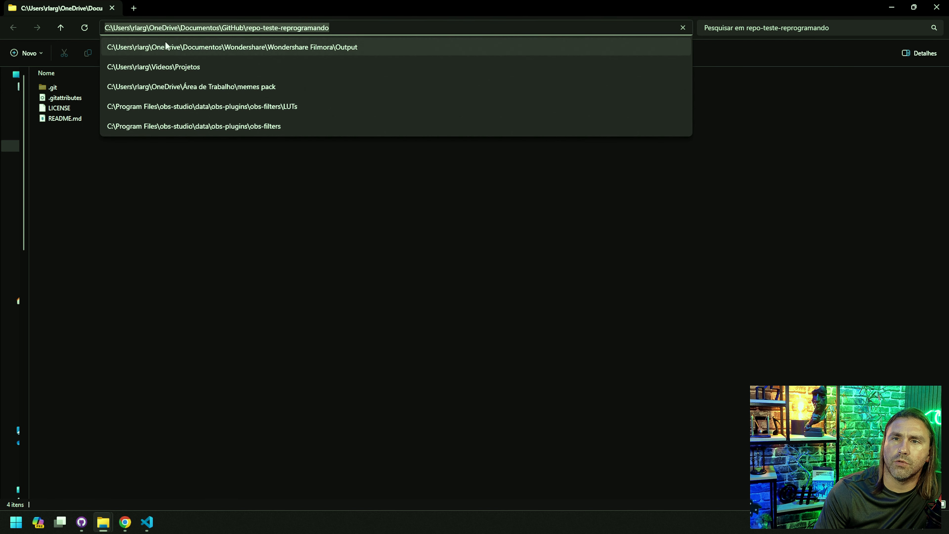
left_click(223, 30)
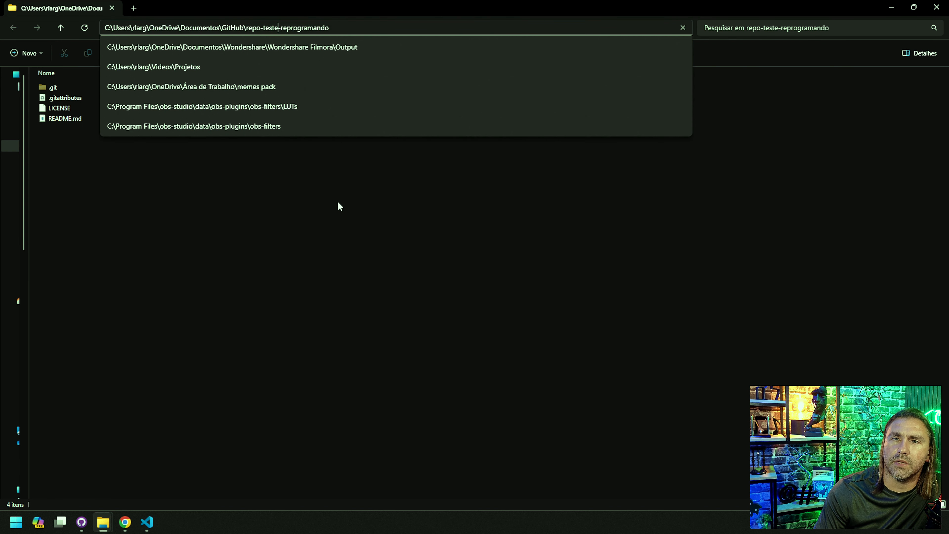
left_click(338, 202)
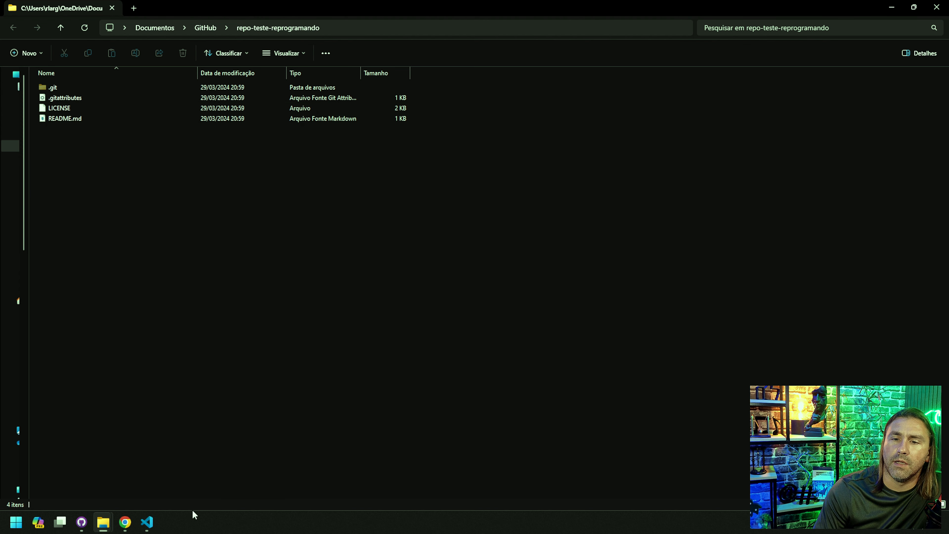
key("alt+Tab")
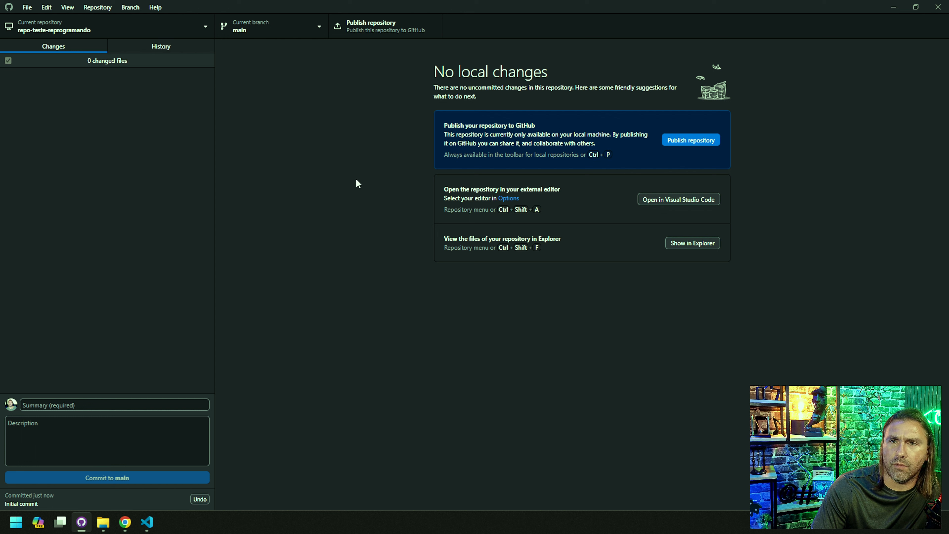
Step: Publish repo-teste-reprogramando to GitHub.com as private code with no organization, and view its page on GitHub
left_click(692, 141)
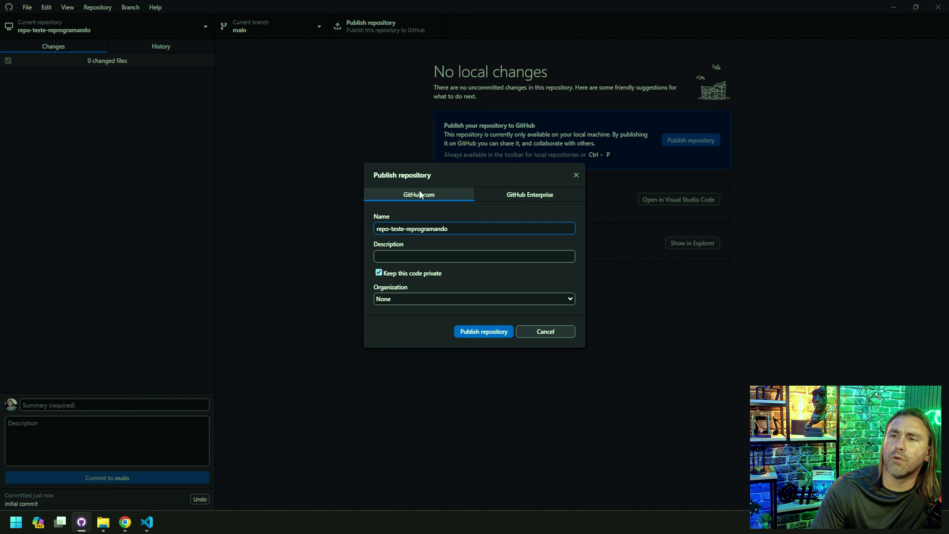
left_click(519, 195)
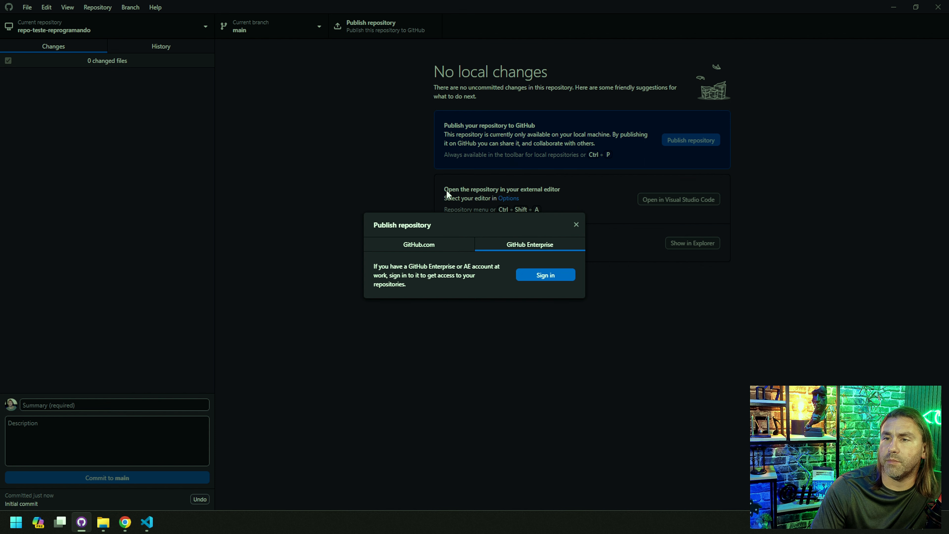
left_click(469, 241)
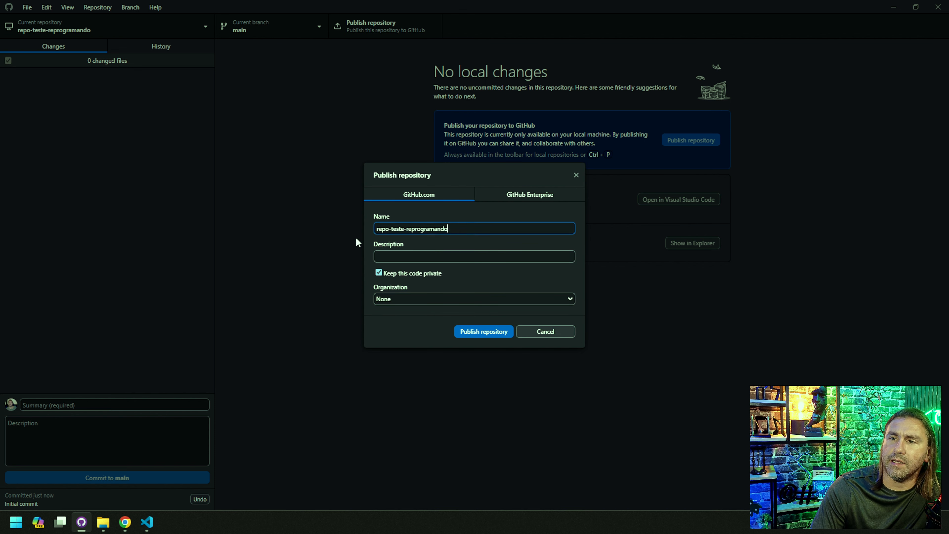
left_click(411, 300)
left_click(404, 312)
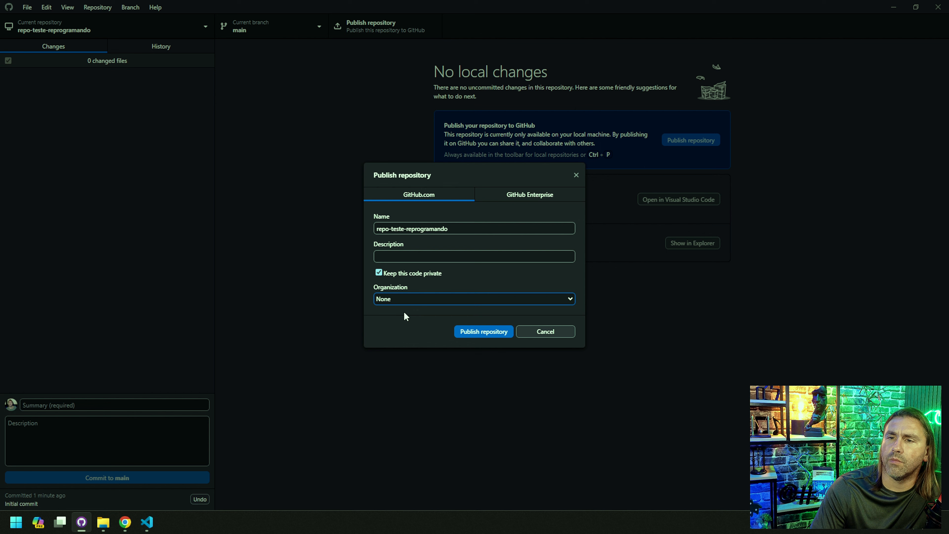
left_click(484, 335)
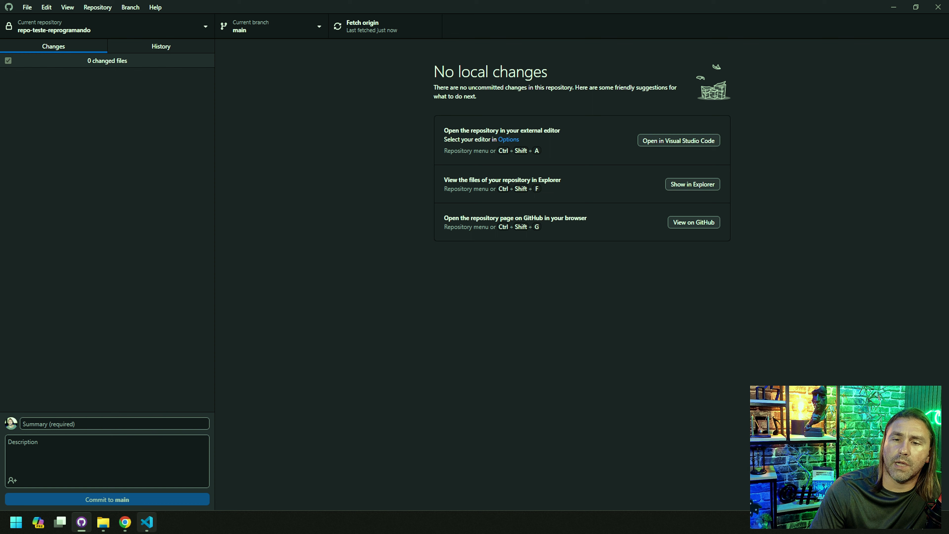
left_click(98, 7)
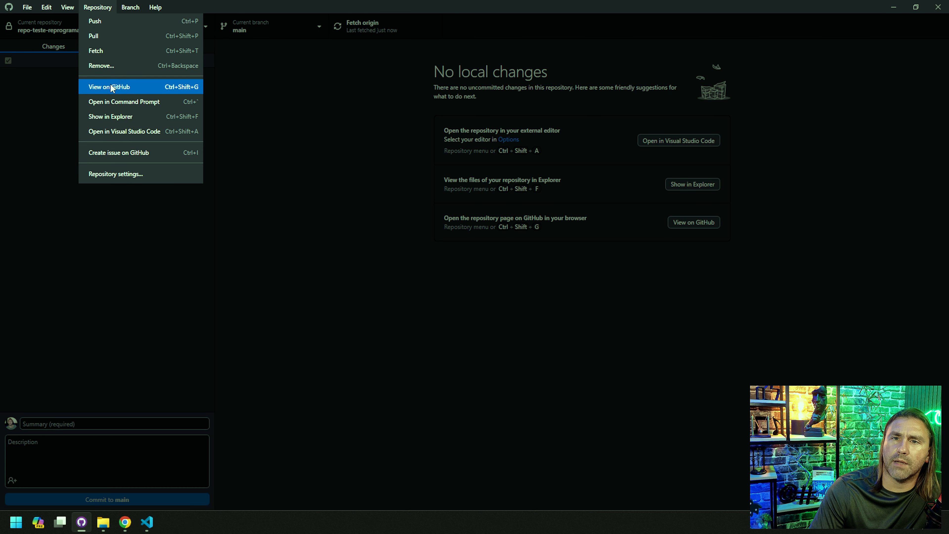
left_click(123, 89)
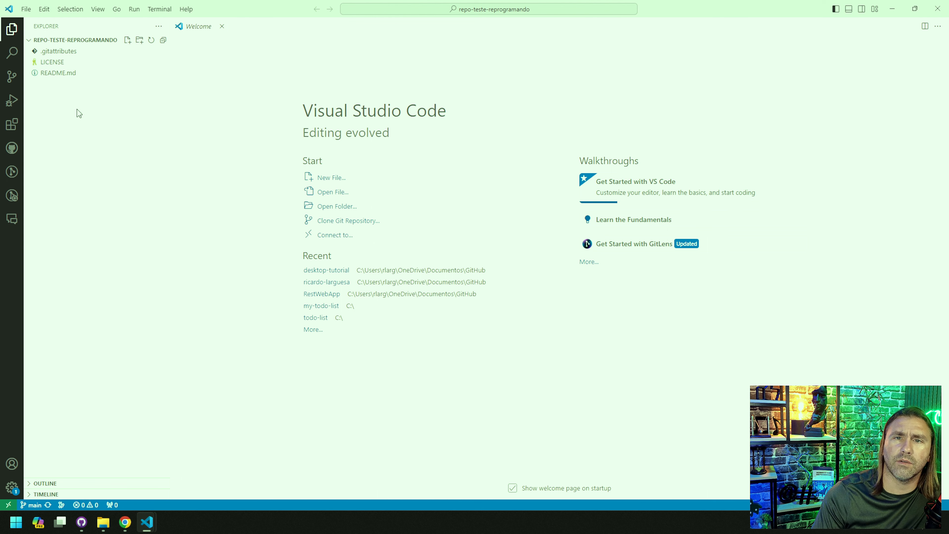
Step: Add the line "## teste realizado com sucesso" at the end of README.md in Visual Studio Code and save the file
left_click(73, 73)
left_click(394, 189)
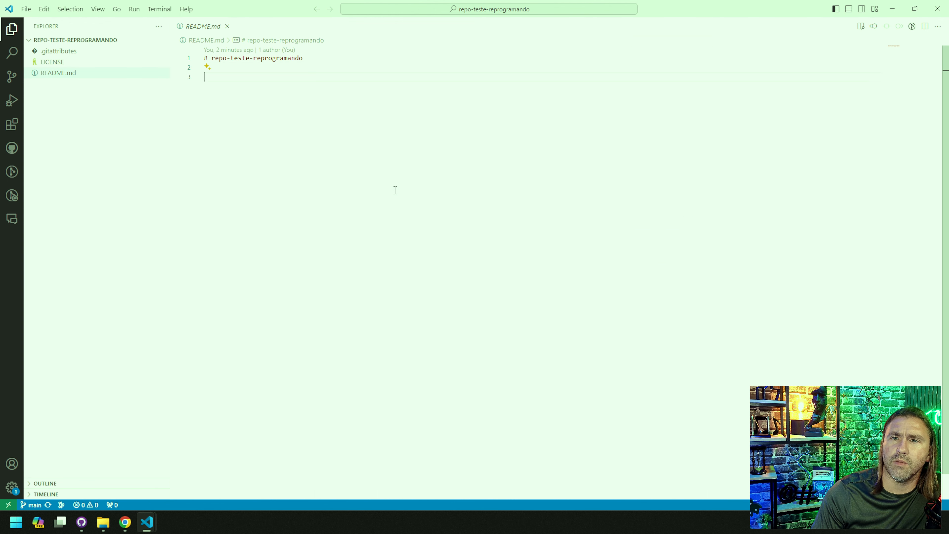
type("## teste")
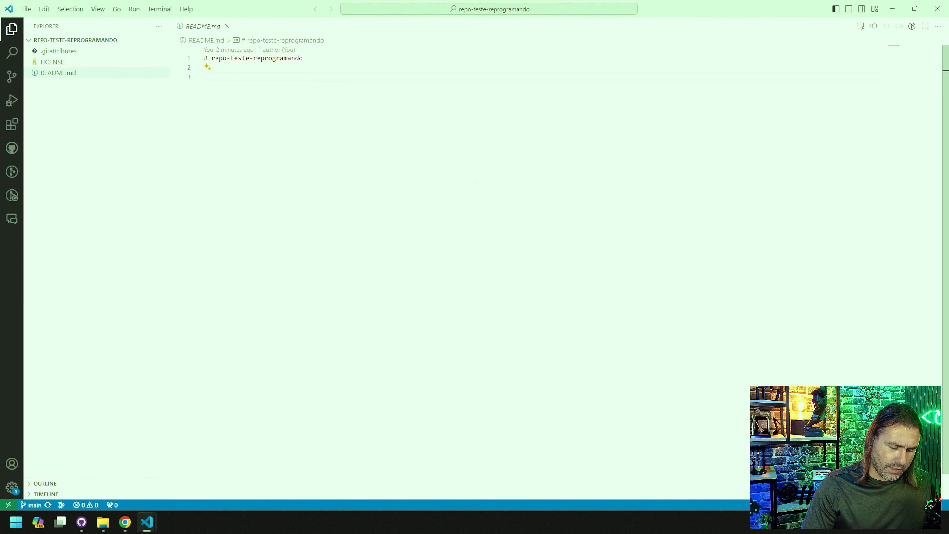
type(" realizado com sucesso")
key("ctrl+s")
Step: Switch to GitHub Desktop, commit the README.md change to main with the summary "Alteração", and push it to origin
key("alt+Tab")
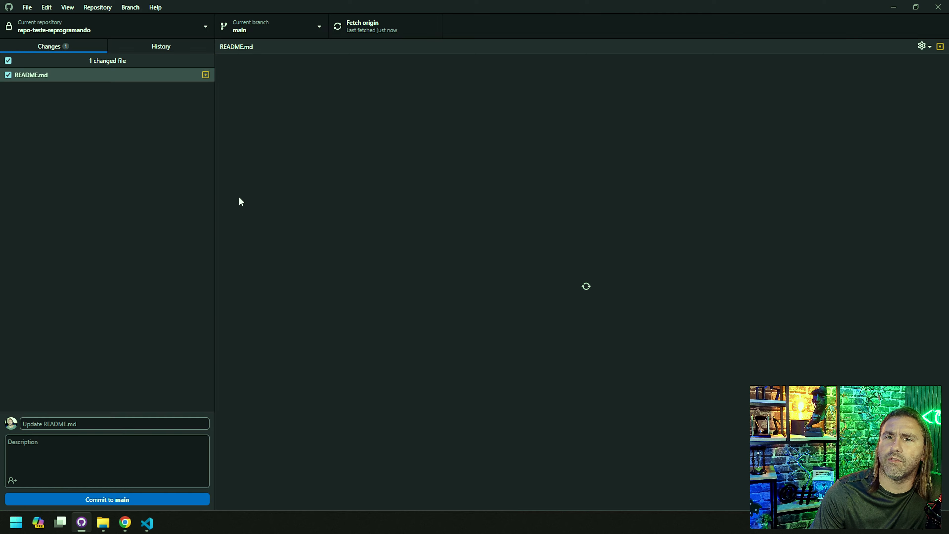
left_click(95, 426)
type("Alteração")
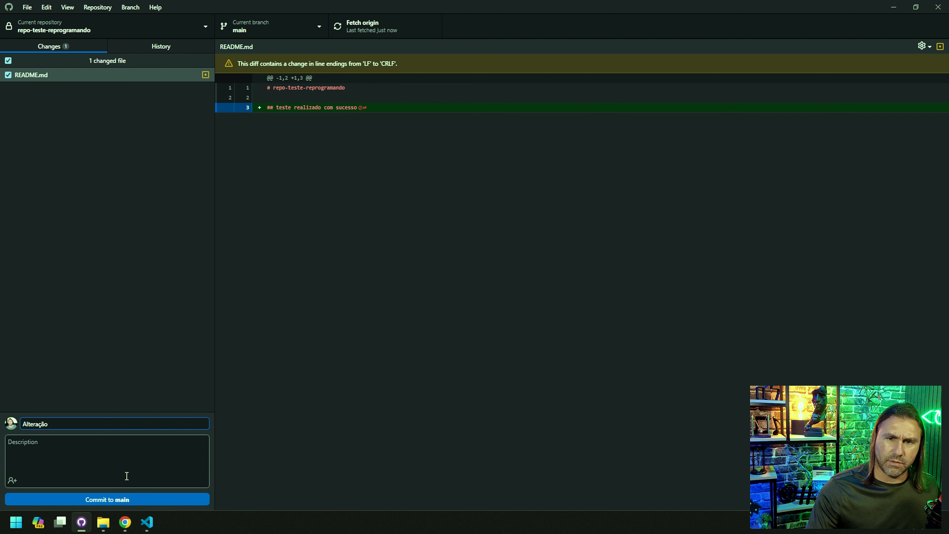
left_click(147, 497)
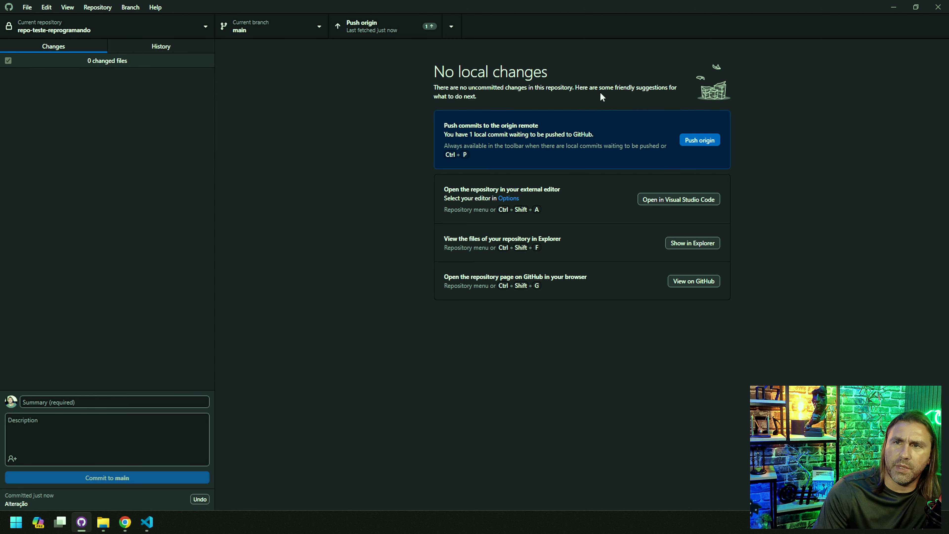
left_click(700, 140)
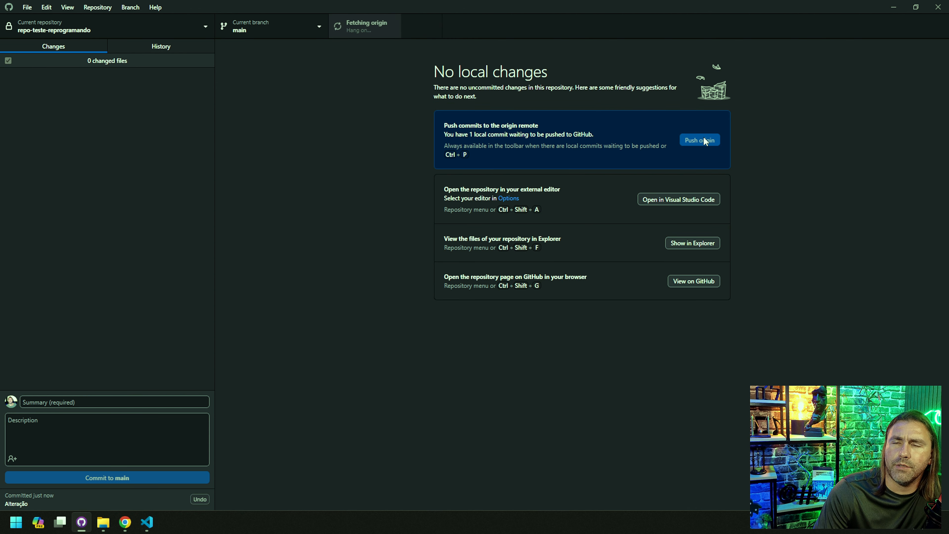
Step: Switch to Chrome, reload the repo-teste-reprogramando page and check the new line in the rendered README
key("alt+Tab")
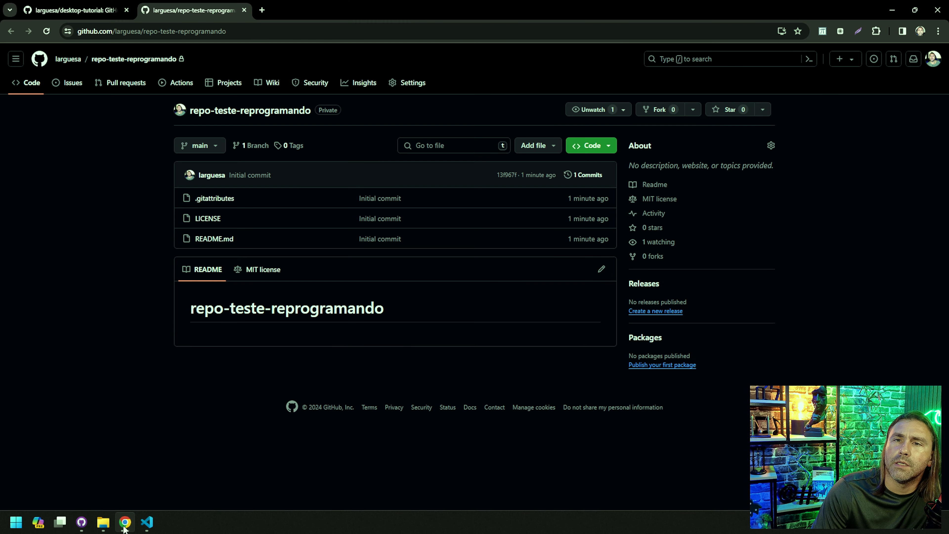
left_click(47, 32)
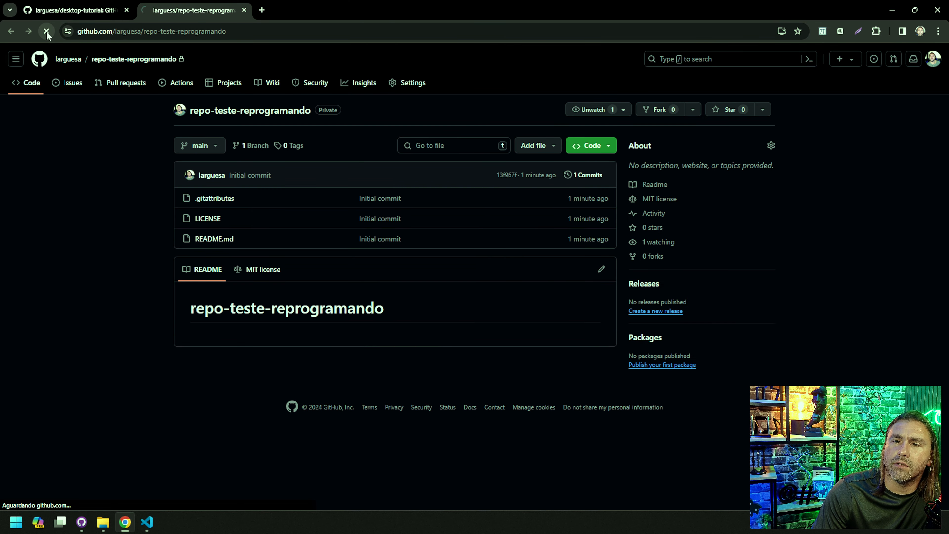
left_click_drag(380, 348, 126, 346)
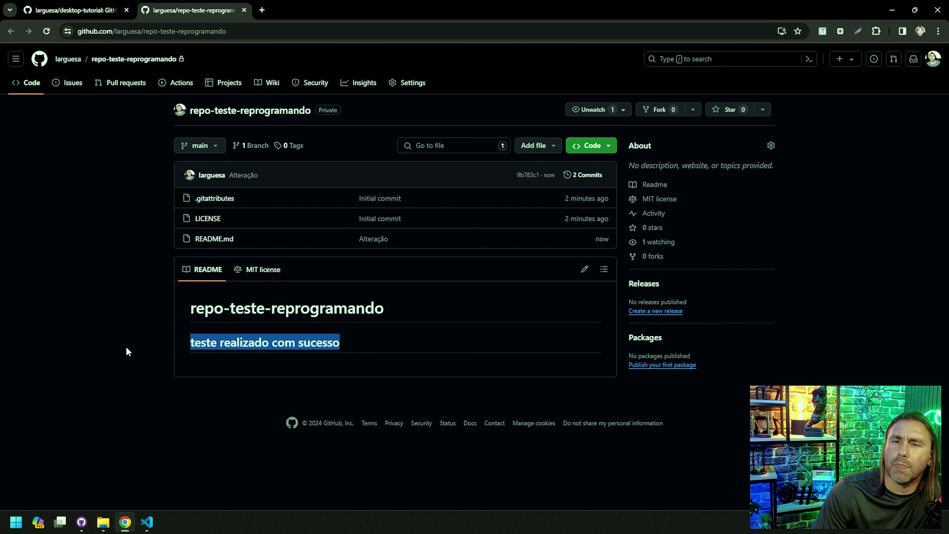
left_click(122, 350)
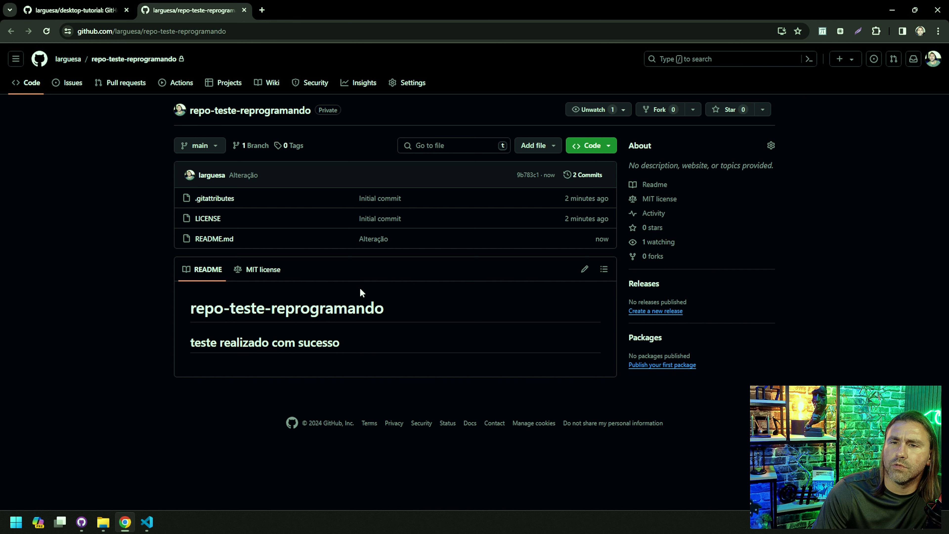
Step: Switch to Visual Studio Code, move Arquivo.txt of the desktop-tutorial project to the Recycle Bin, and close the editor
left_click(889, 8)
left_click(147, 522)
key("Delete")
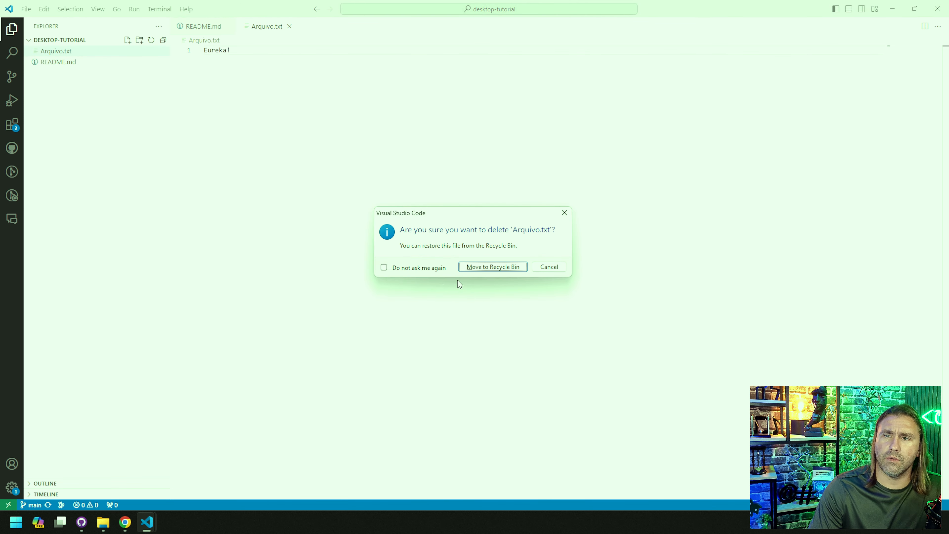
left_click(492, 267)
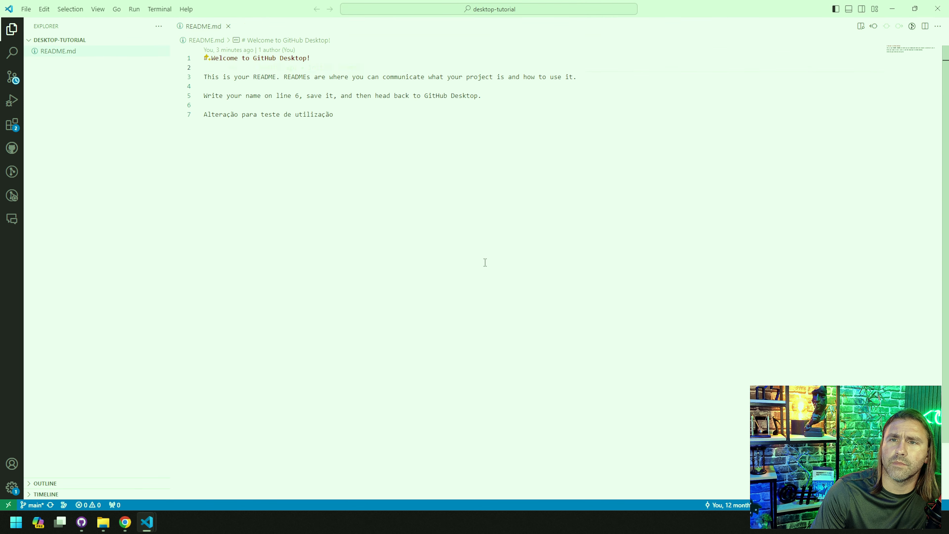
left_click(939, 10)
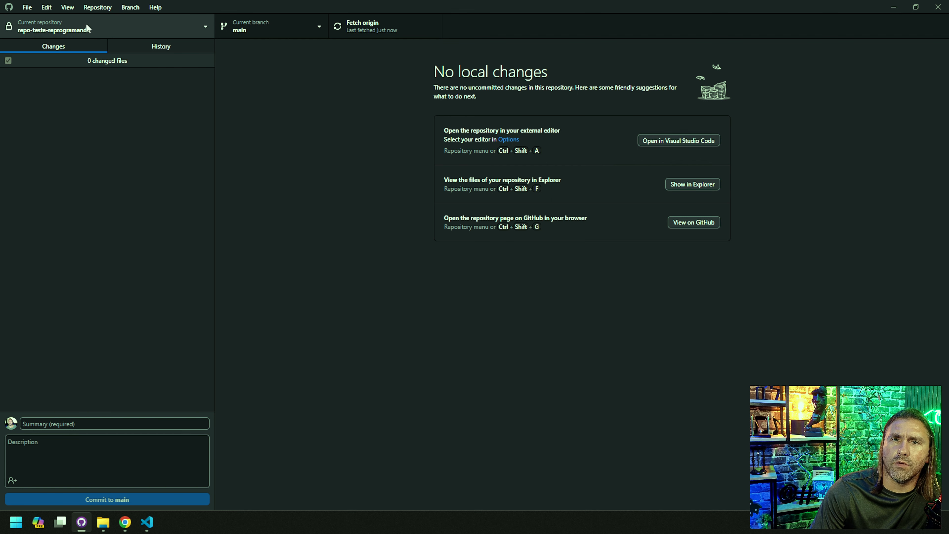
Step: Select the desktop-tutorial repository in GitHub Desktop, commit the Arquivo.txt deletion with the summary "Remoção de teste", and push it to origin
left_click(62, 21)
left_click(48, 82)
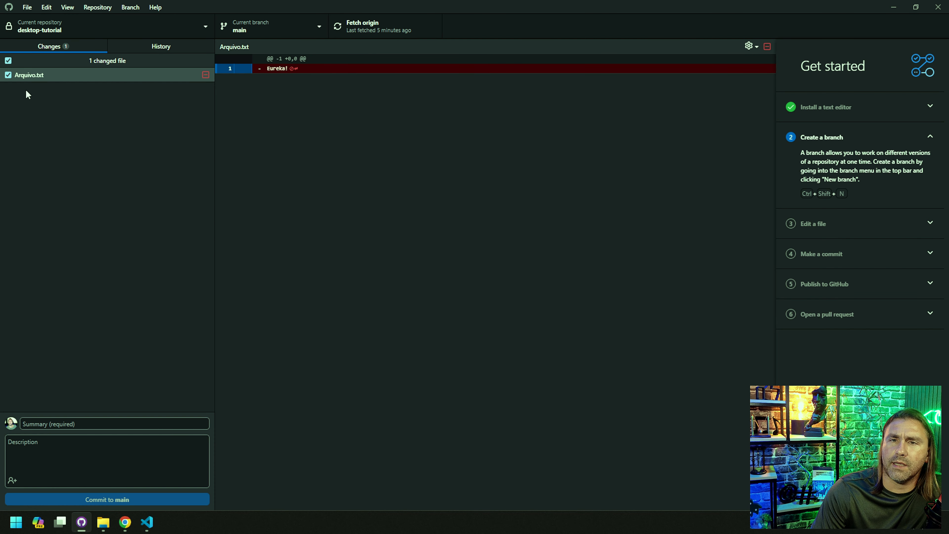
left_click(99, 419)
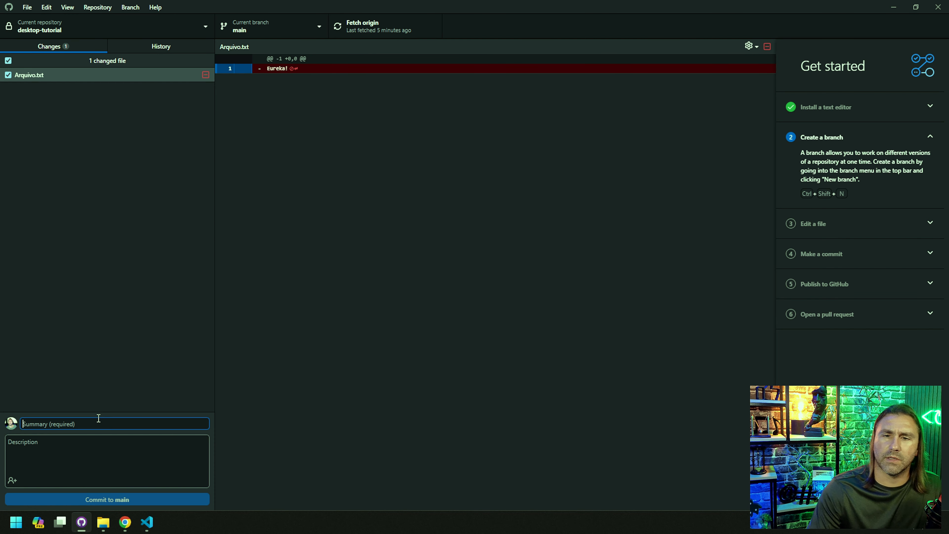
type("Remoção de teste")
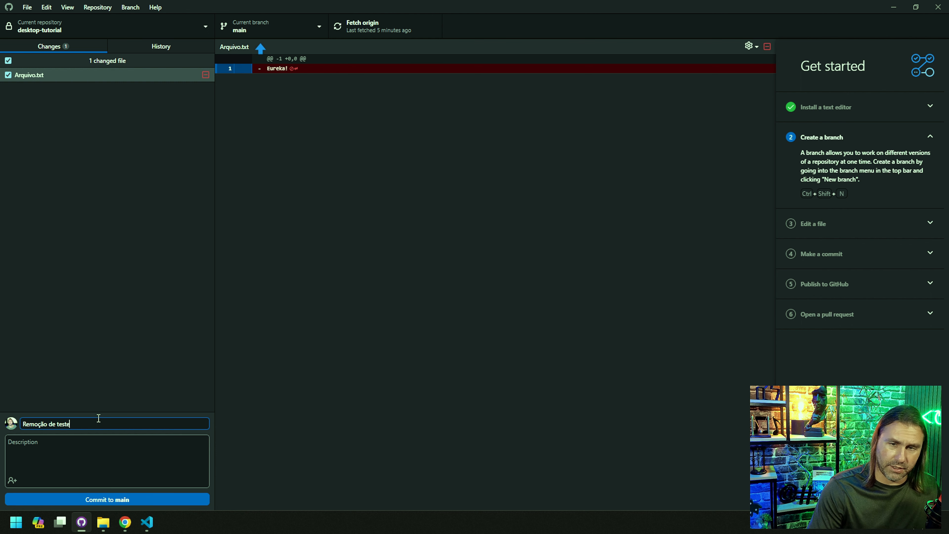
left_click(152, 502)
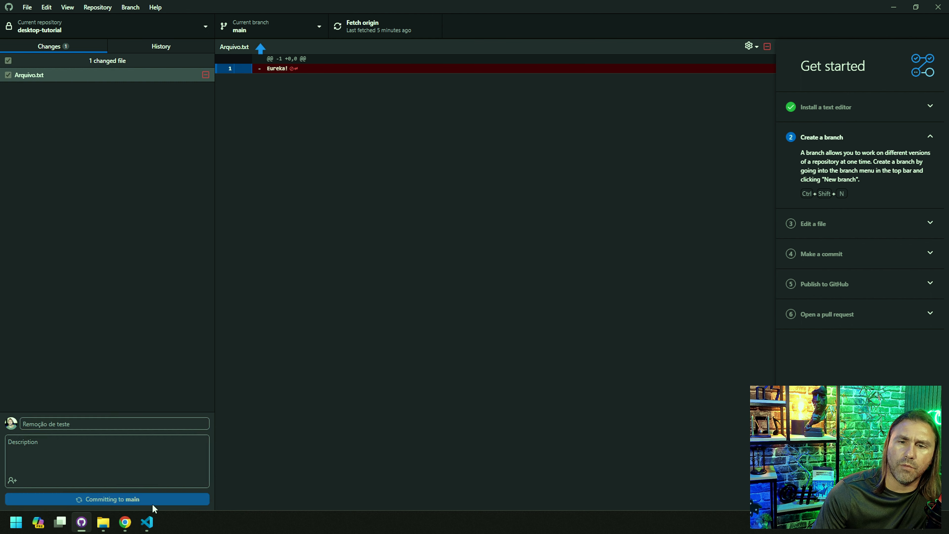
left_click(421, 27)
Step: Return to the repo-teste-reprogramando repository, and switch to Chrome to view the desktop-tutorial page on GitHub
left_click(108, 26)
left_click(62, 96)
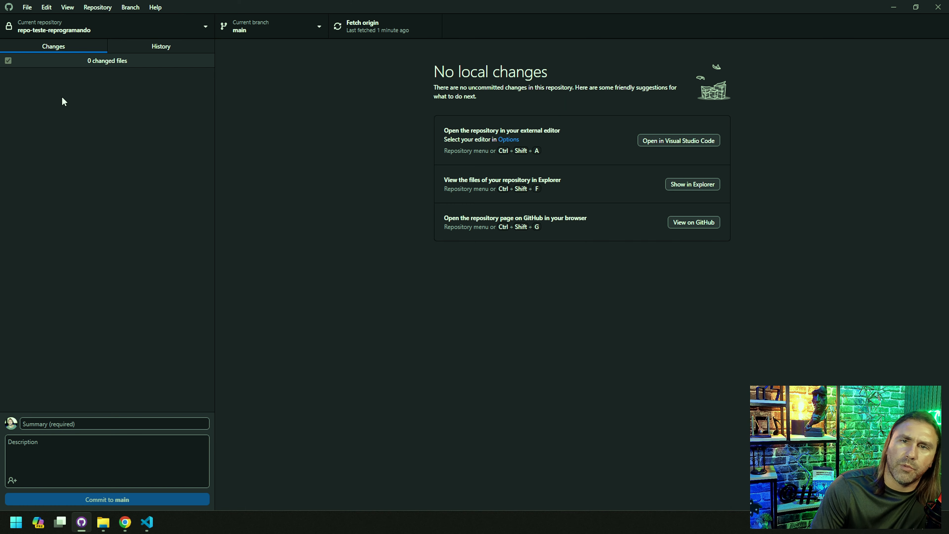
left_click(125, 522)
left_click(34, 11)
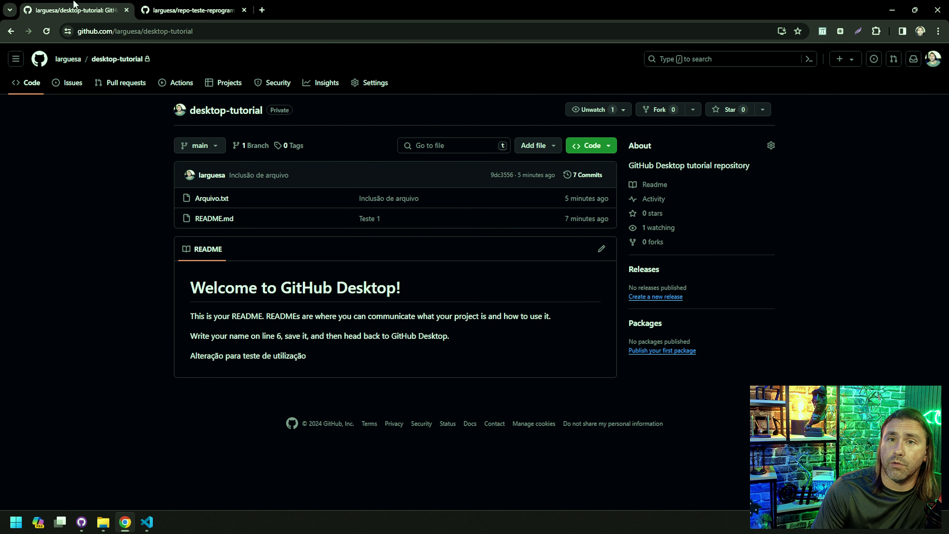